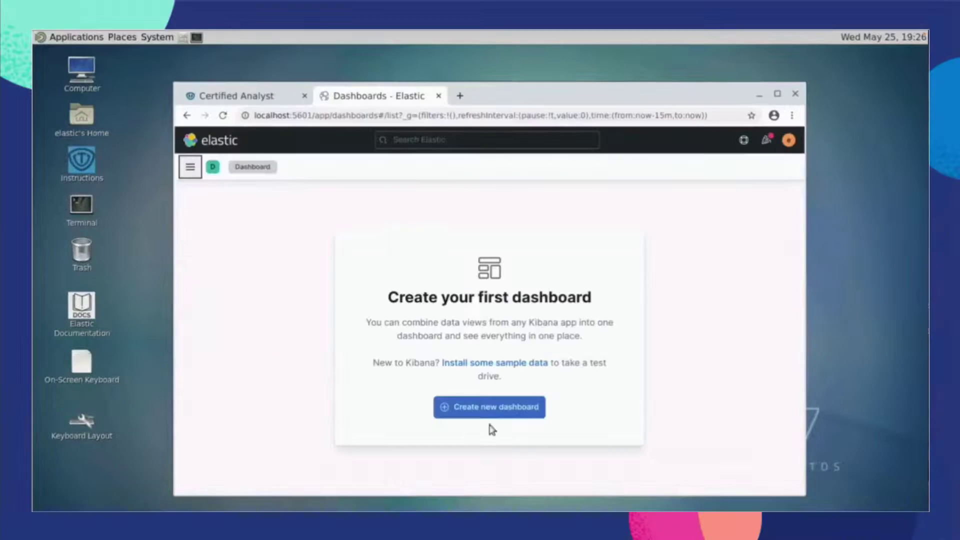
Step: Create an index pattern named flights* that uses FlightDate as its timestamp field
{"action": "left_click", "coordinate": [485, 413]}
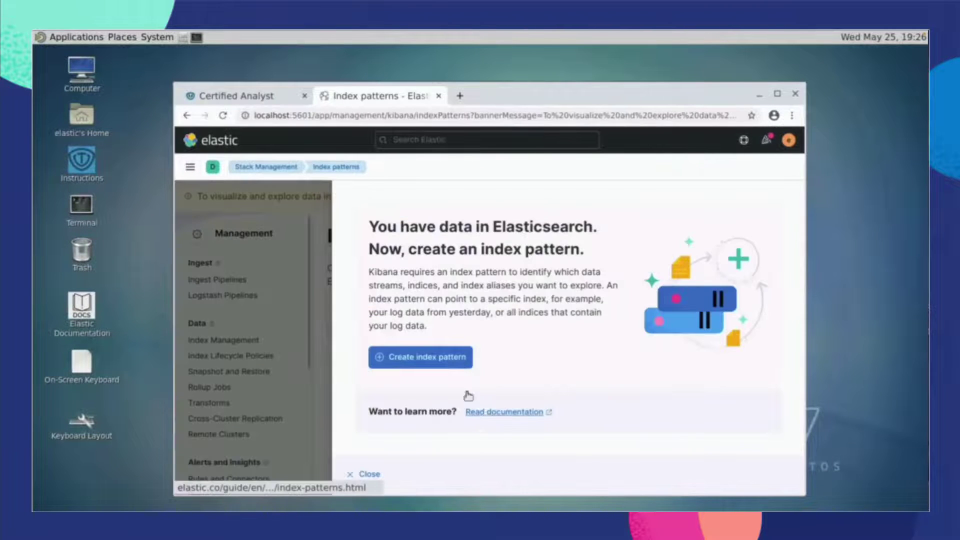
{"action": "left_click", "coordinate": [439, 354]}
{"action": "left_click", "coordinate": [422, 245]}
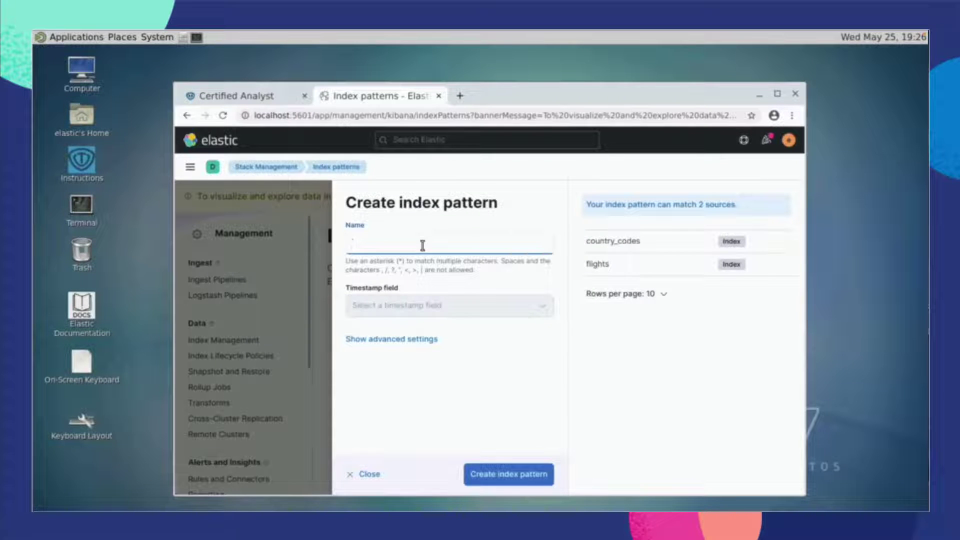
{"action": "type", "text": "flight"}
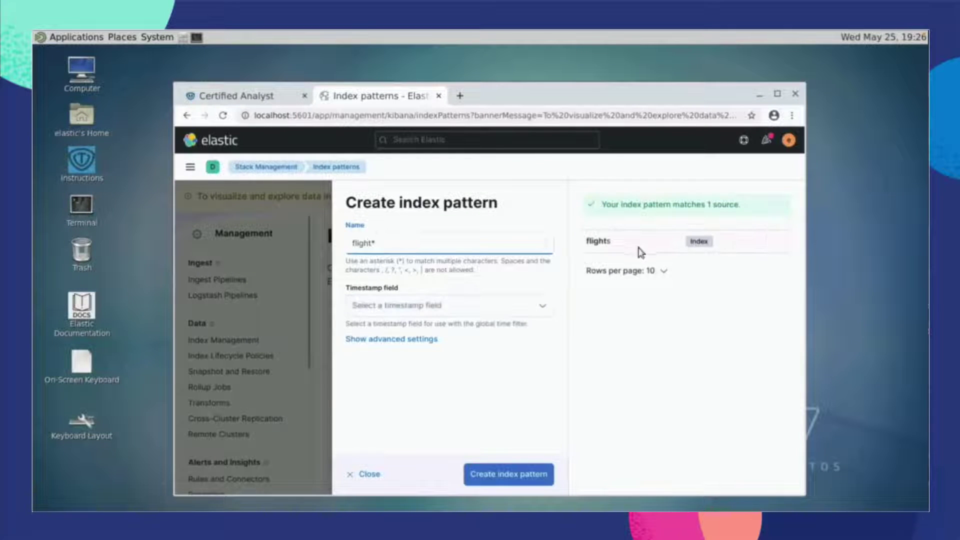
{"action": "type", "text": "s"}
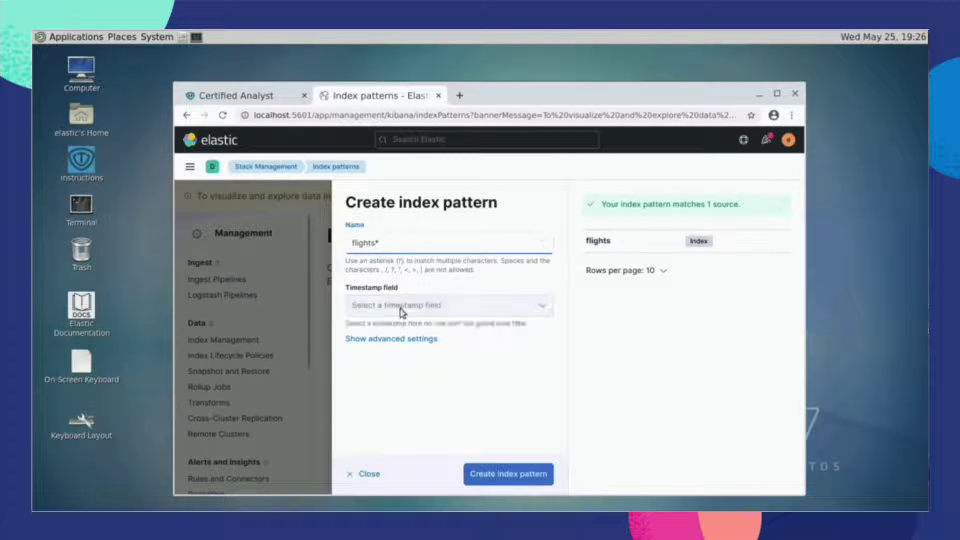
{"action": "left_click", "coordinate": [401, 306]}
{"action": "left_click", "coordinate": [375, 326]}
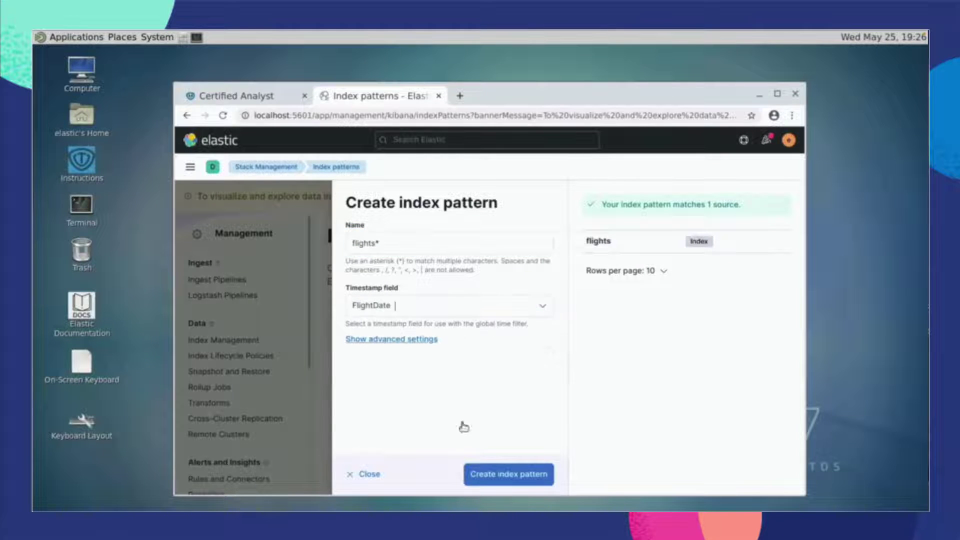
{"action": "left_click", "coordinate": [519, 479]}
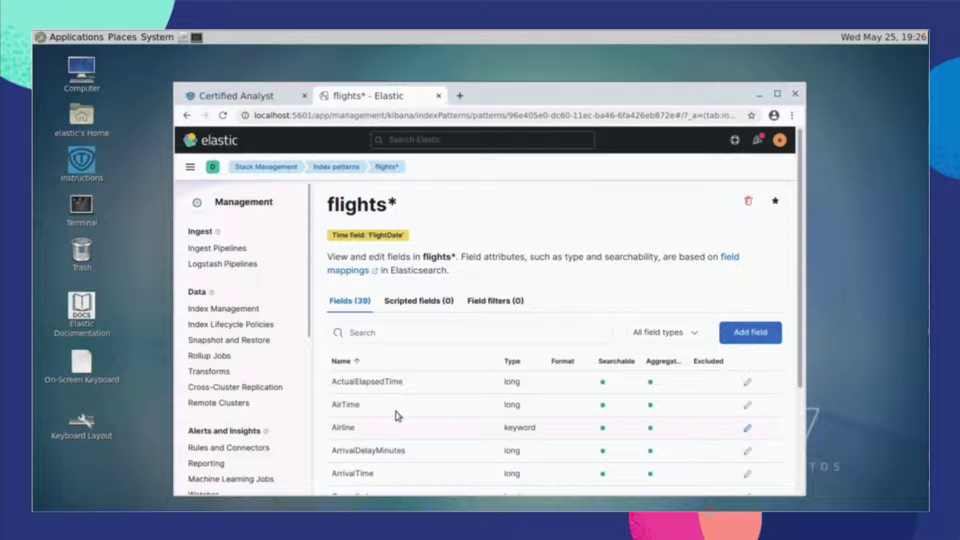
Step: Start a new dashboard and show the aggregation-based visualization types that can be added to it
{"action": "left_click", "coordinate": [190, 168]}
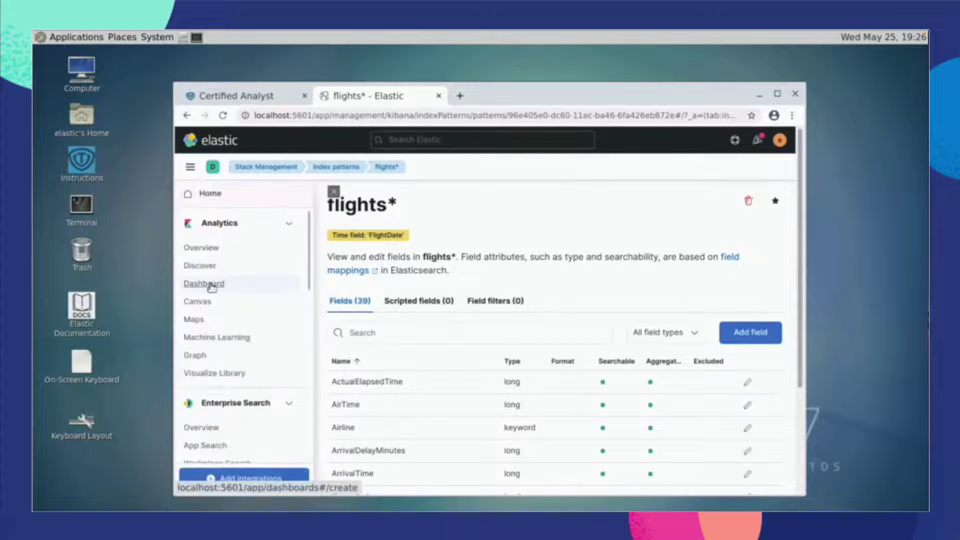
{"action": "left_click", "coordinate": [210, 284]}
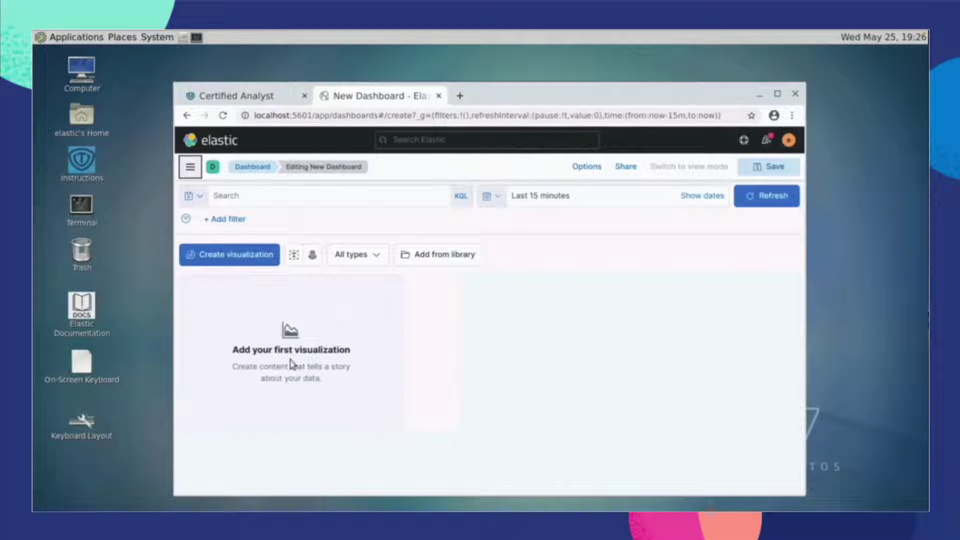
{"action": "left_click", "coordinate": [374, 255]}
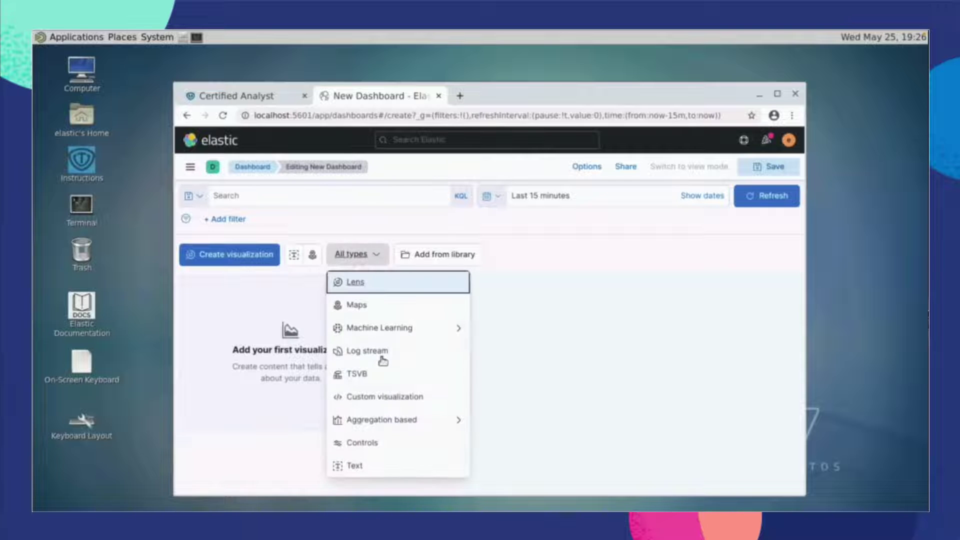
{"action": "left_click", "coordinate": [395, 420]}
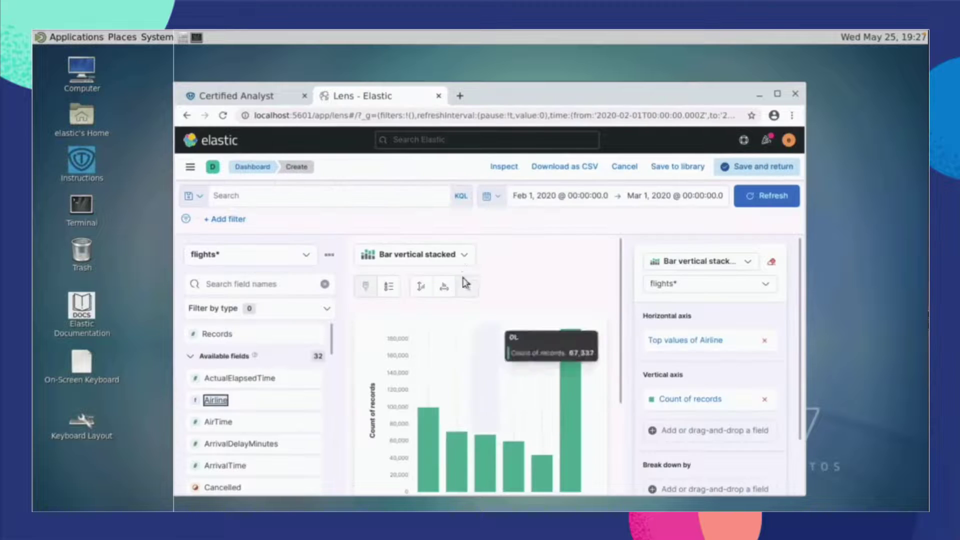
Step: Set the start of the Lens chart's time range to February 1, 2020 at 00:00
{"action": "left_click", "coordinate": [463, 255]}
{"action": "scroll", "coordinate": [553, 336], "scroll_direction": "down", "scroll_amount": 5}
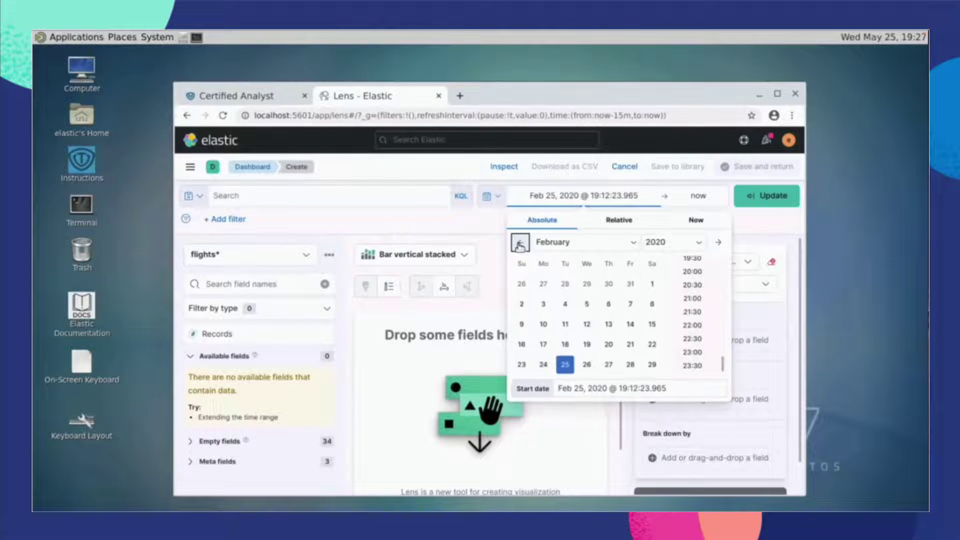
{"action": "left_click", "coordinate": [651, 284]}
{"action": "left_click", "coordinate": [691, 263]}
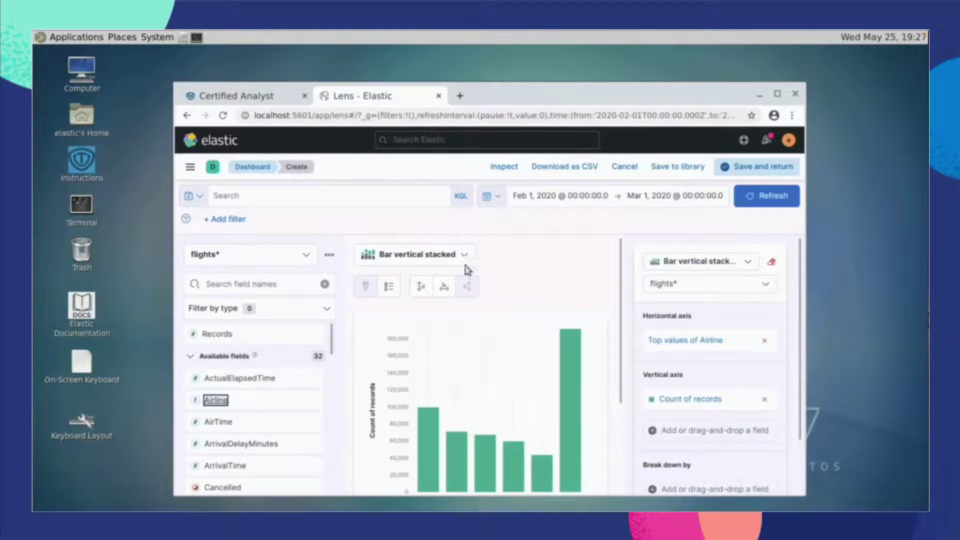
Step: Change the Airline chart's visualization type from stacked vertical bars to Pie
{"action": "left_click", "coordinate": [464, 255]}
{"action": "scroll", "coordinate": [548, 335], "scroll_direction": "down", "scroll_amount": 4}
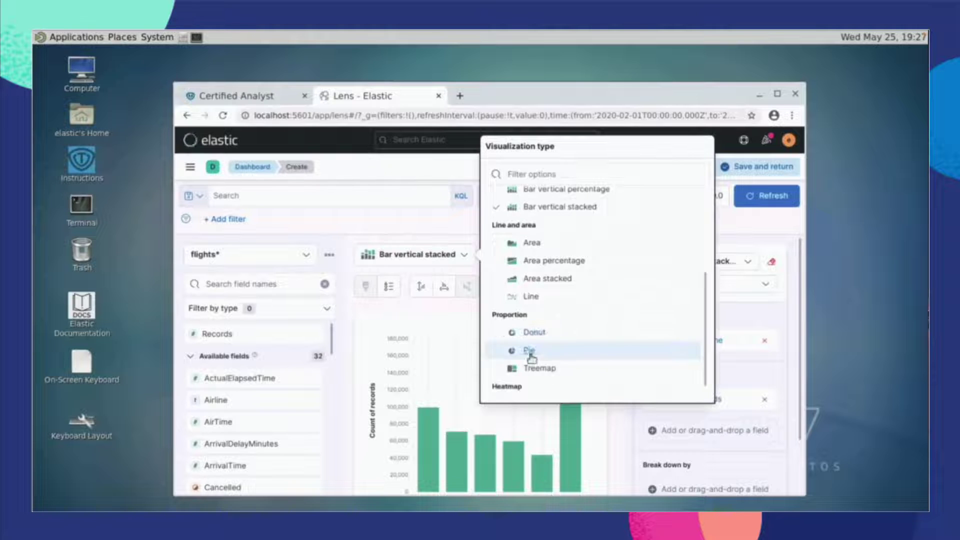
{"action": "left_click", "coordinate": [552, 350]}
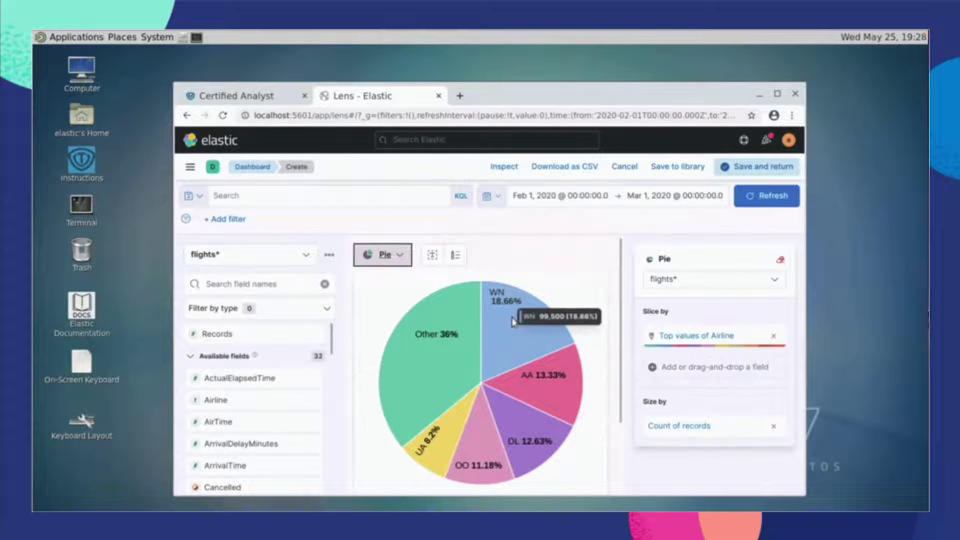
Step: Slice the pie by the top 17 Airline values and return the chart to the dashboard
{"action": "mouse_move", "coordinate": [550, 393]}
{"action": "left_click", "coordinate": [695, 336]}
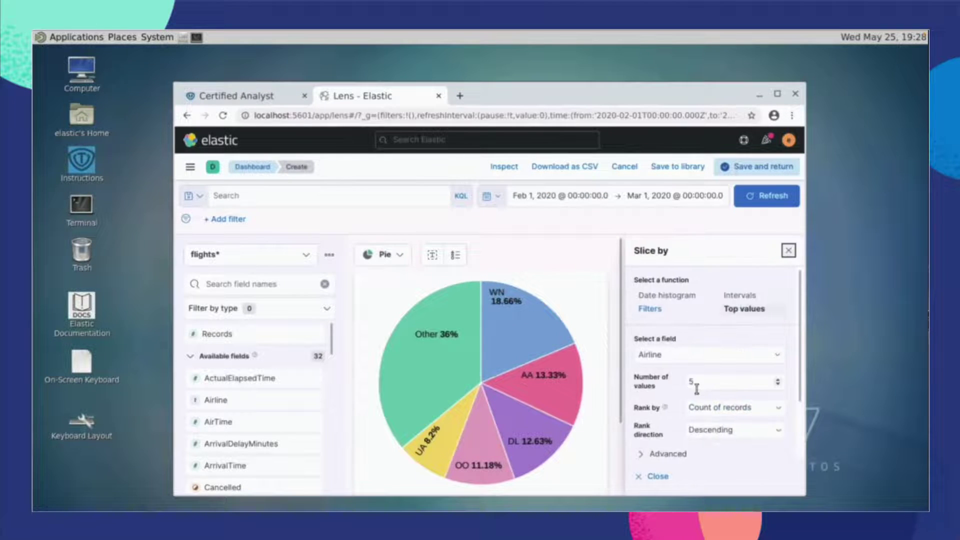
{"action": "left_click", "coordinate": [777, 380]}
{"action": "left_click", "coordinate": [777, 379]}
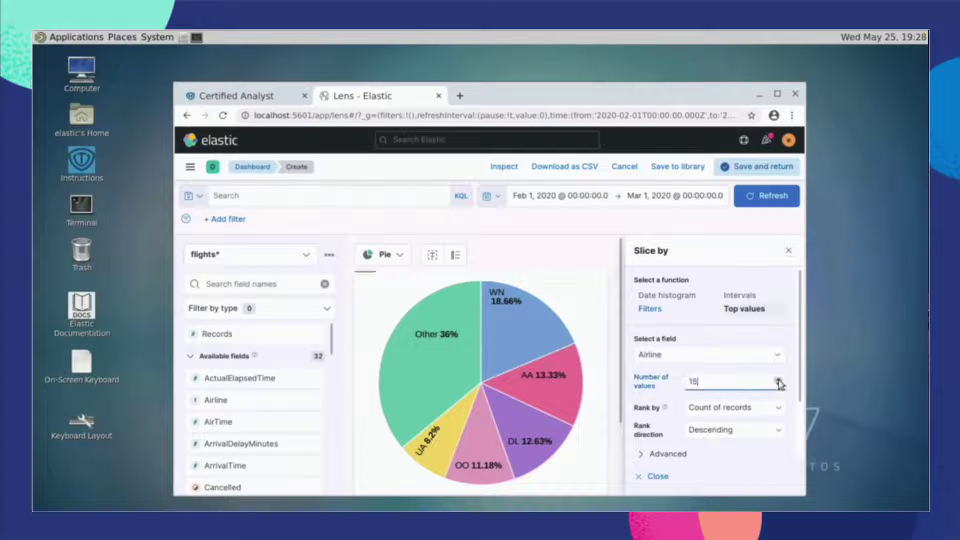
{"action": "left_click", "coordinate": [778, 380]}
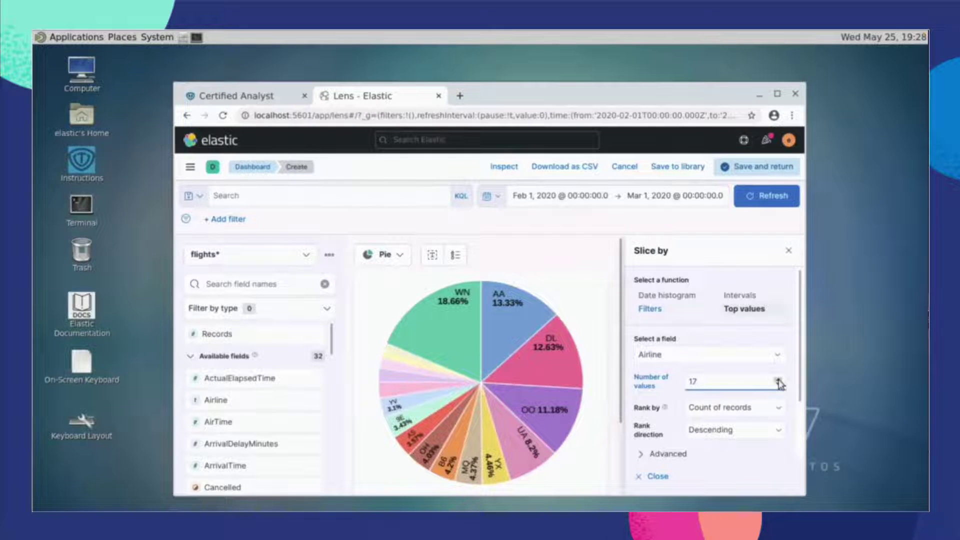
{"action": "left_click", "coordinate": [668, 455]}
{"action": "left_click", "coordinate": [762, 168]}
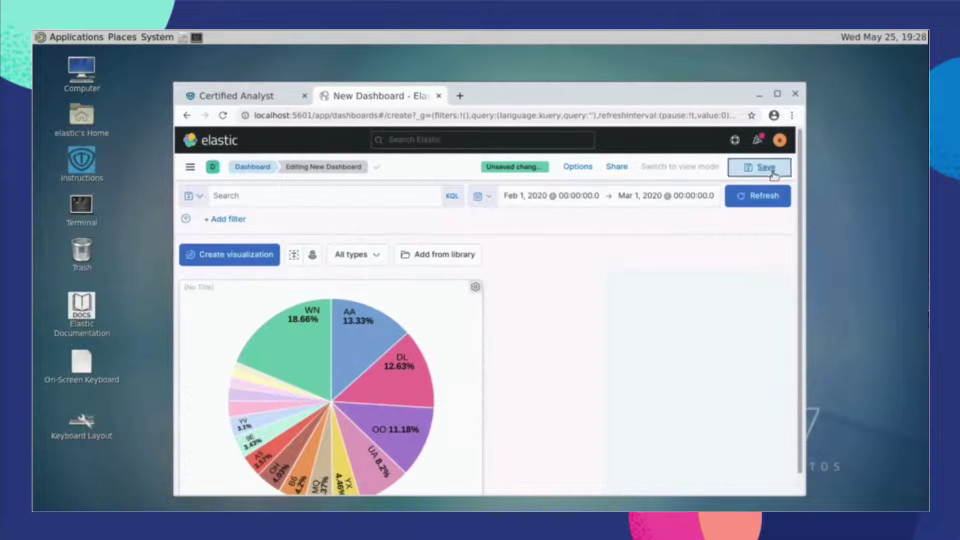
Step: Save the dashboard with the title task1
{"action": "left_click", "coordinate": [774, 167]}
{"action": "type", "text": "task1"}
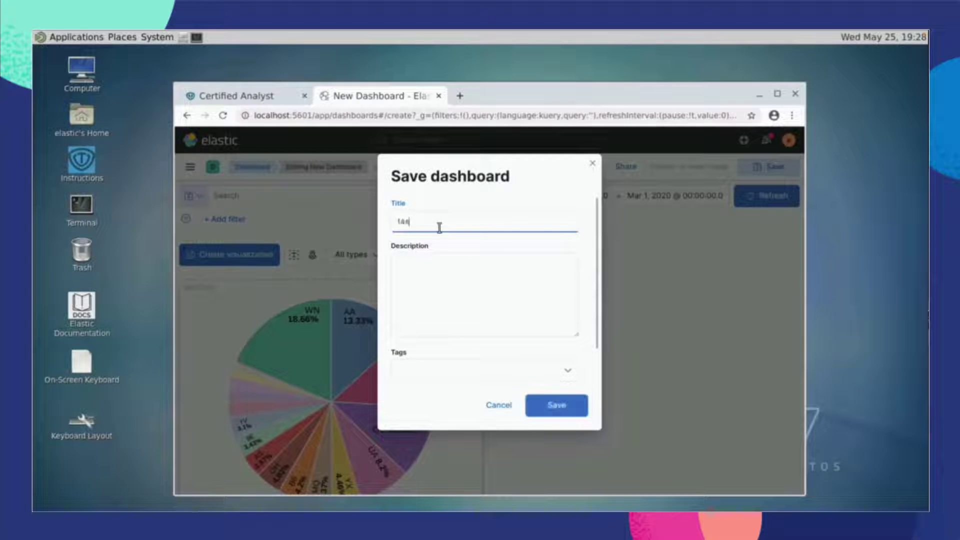
{"action": "left_click", "coordinate": [552, 404]}
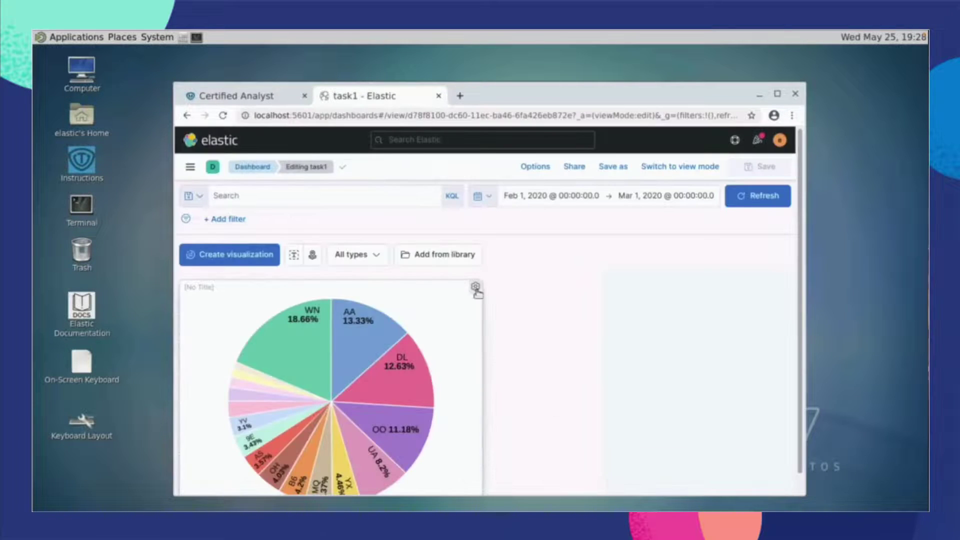
Step: Save the dashboard's pie panel to the library with the title "task1 pie graph"
{"action": "left_click", "coordinate": [475, 286]}
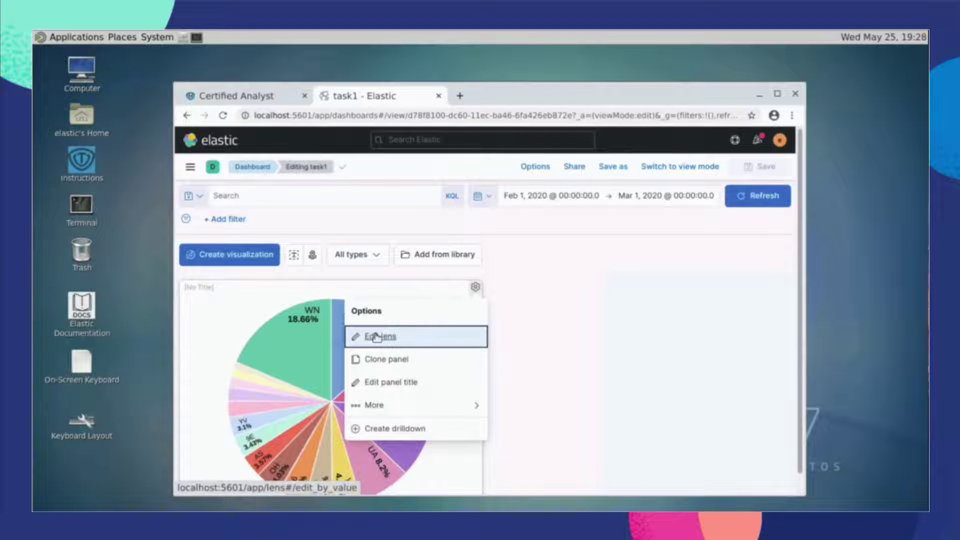
{"action": "left_click", "coordinate": [376, 405]}
{"action": "left_click", "coordinate": [395, 371]}
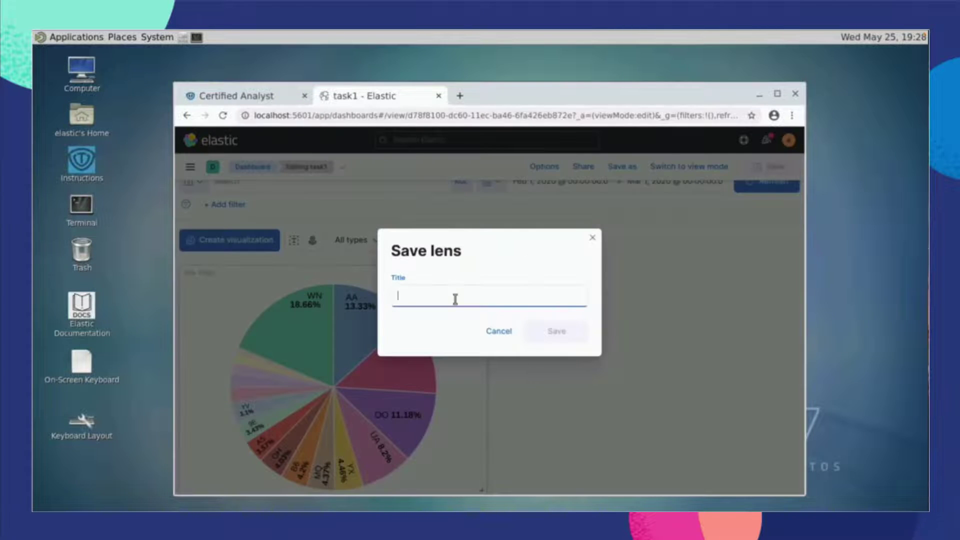
{"action": "type", "text": "task1 pie"}
{"action": "type", "text": " chart"}
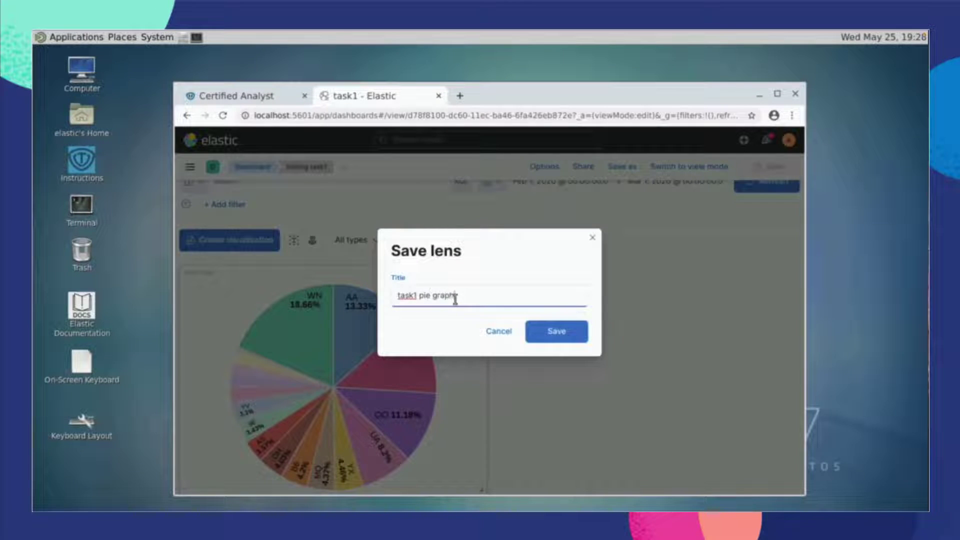
{"action": "left_click", "coordinate": [555, 334]}
Step: Create an aggregation-based pie visualization using flights* as its data source
{"action": "left_click", "coordinate": [356, 255]}
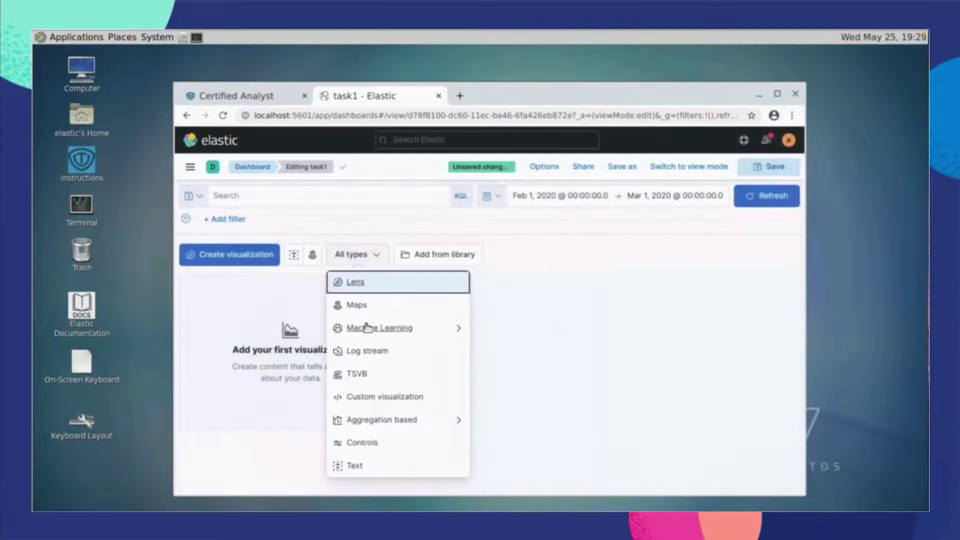
{"action": "left_click", "coordinate": [395, 424]}
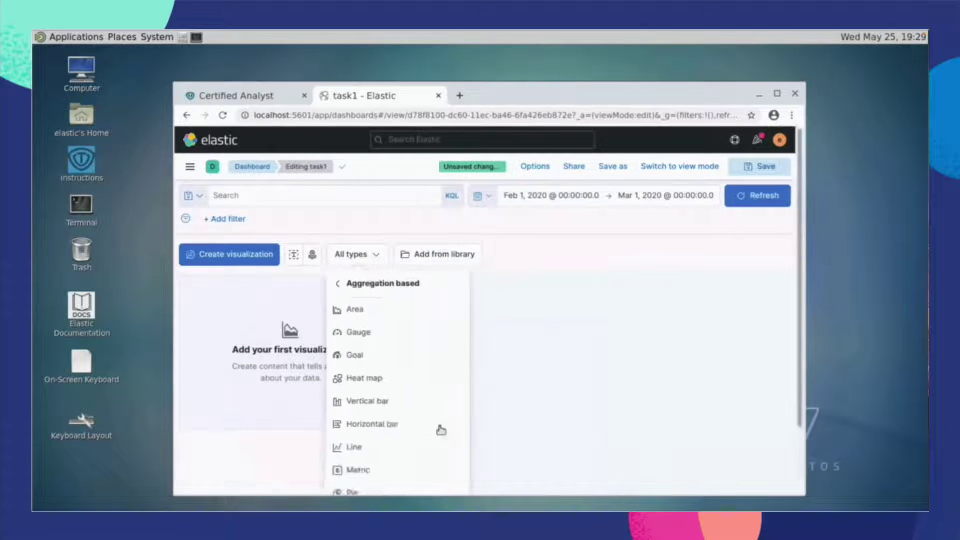
{"action": "left_click", "coordinate": [358, 417]}
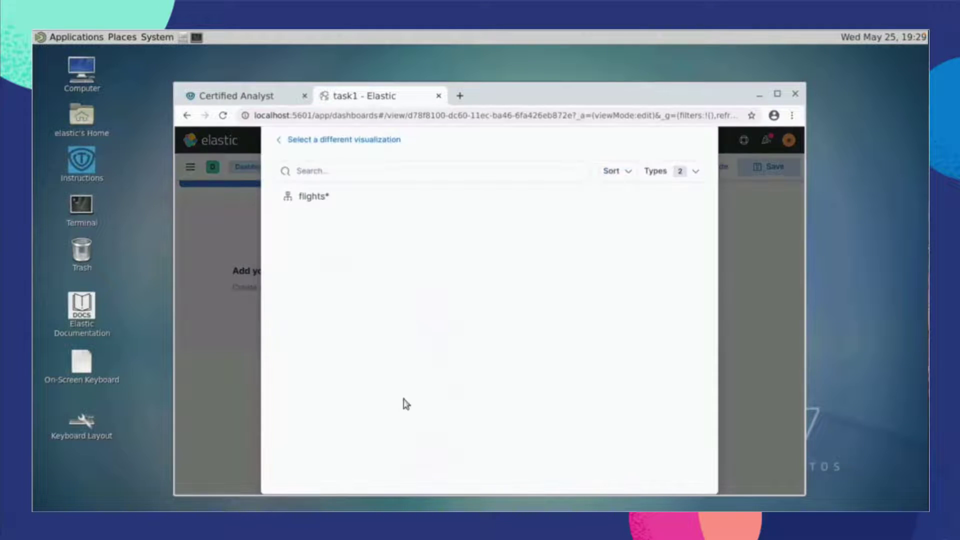
{"action": "left_click", "coordinate": [316, 197]}
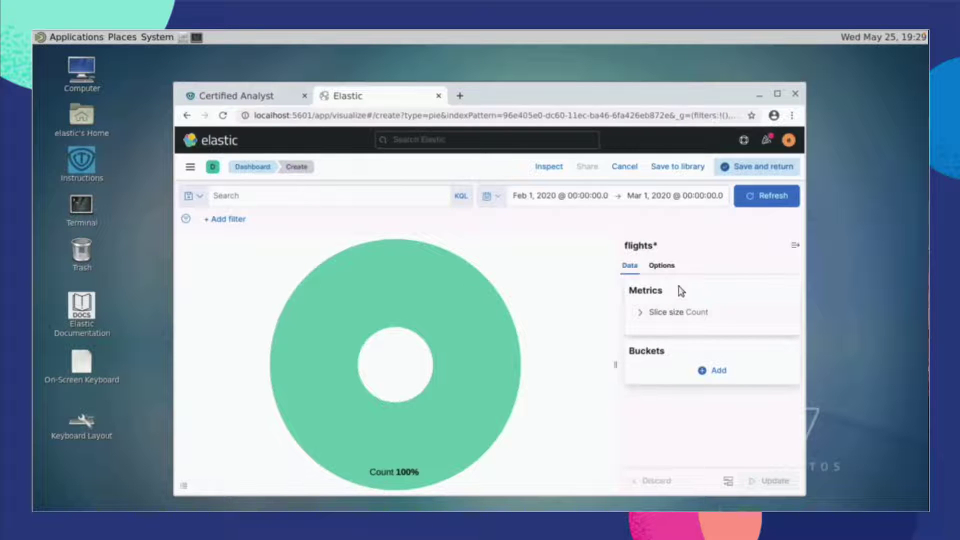
Step: Add a Split slices bucket with a Terms aggregation on the Airline field and update the chart
{"action": "left_click", "coordinate": [712, 370]}
{"action": "left_click", "coordinate": [702, 382]}
{"action": "left_click", "coordinate": [694, 399]}
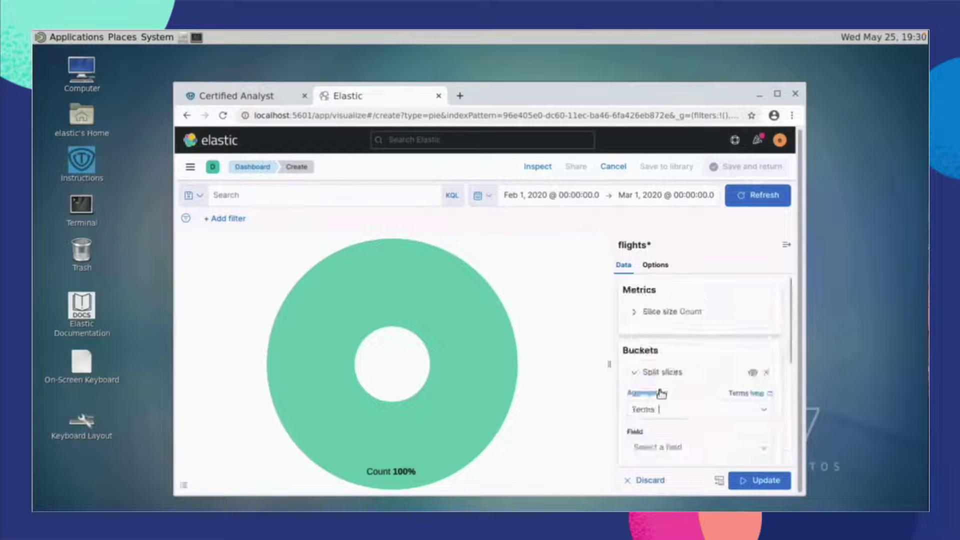
{"action": "left_click", "coordinate": [685, 445]}
{"action": "scroll", "coordinate": [714, 428], "scroll_direction": "down", "scroll_amount": 3}
{"action": "left_click", "coordinate": [660, 331]}
{"action": "left_click", "coordinate": [763, 484]}
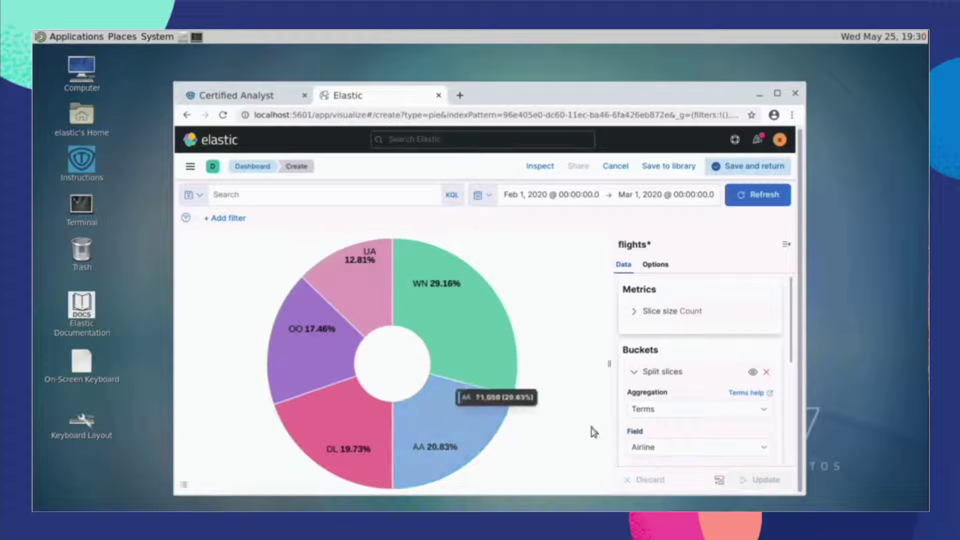
Step: Raise the size of the Airline terms bucket to cover all 17 airlines and update the chart
{"action": "scroll", "coordinate": [721, 419], "scroll_direction": "down", "scroll_amount": 3}
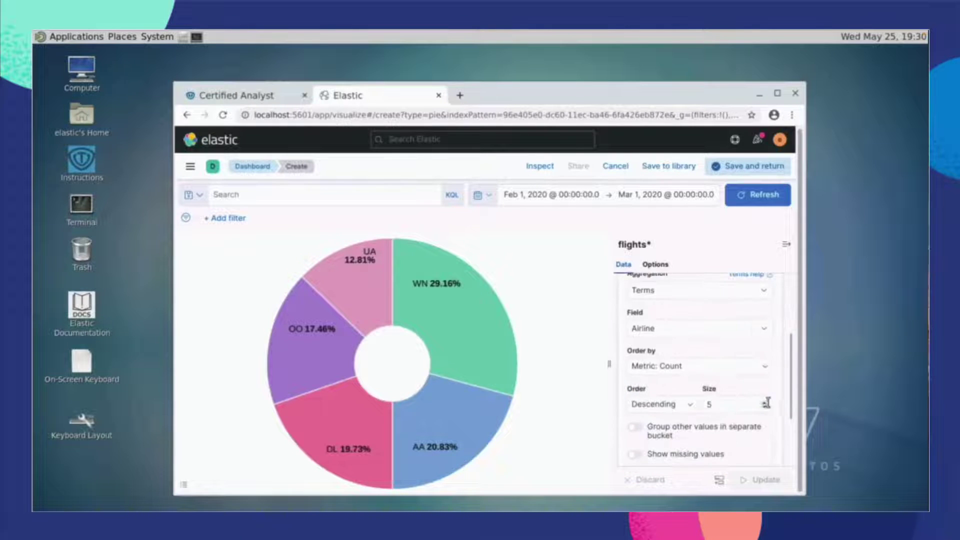
{"action": "left_click", "coordinate": [765, 402]}
{"action": "left_click", "coordinate": [763, 479]}
{"action": "scroll", "coordinate": [685, 328], "scroll_direction": "up", "scroll_amount": 3}
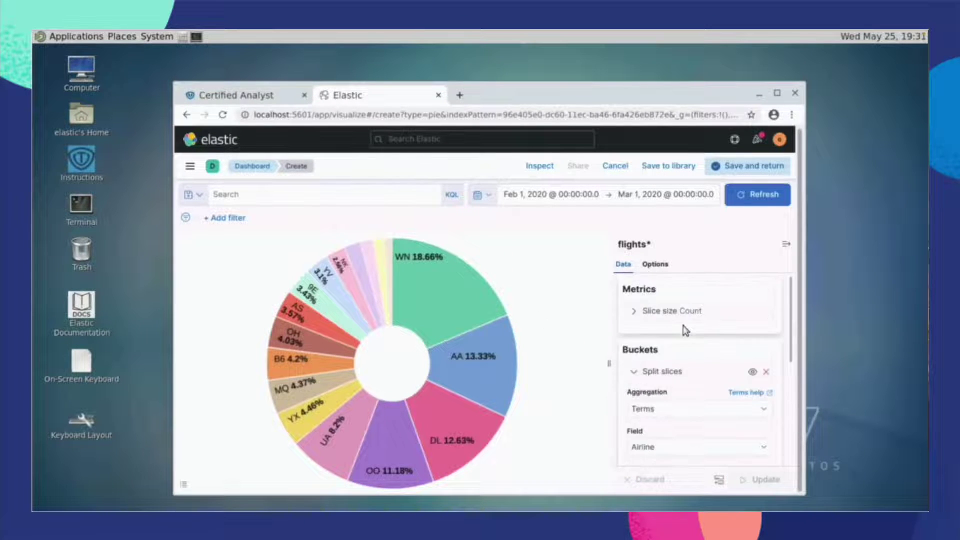
Step: Turn off the chart's Donut setting and save the resulting pie to the task1 dashboard
{"action": "scroll", "coordinate": [685, 332], "scroll_direction": "down", "scroll_amount": 5}
{"action": "left_click", "coordinate": [655, 264]}
{"action": "left_click", "coordinate": [631, 305]}
{"action": "left_click", "coordinate": [760, 479]}
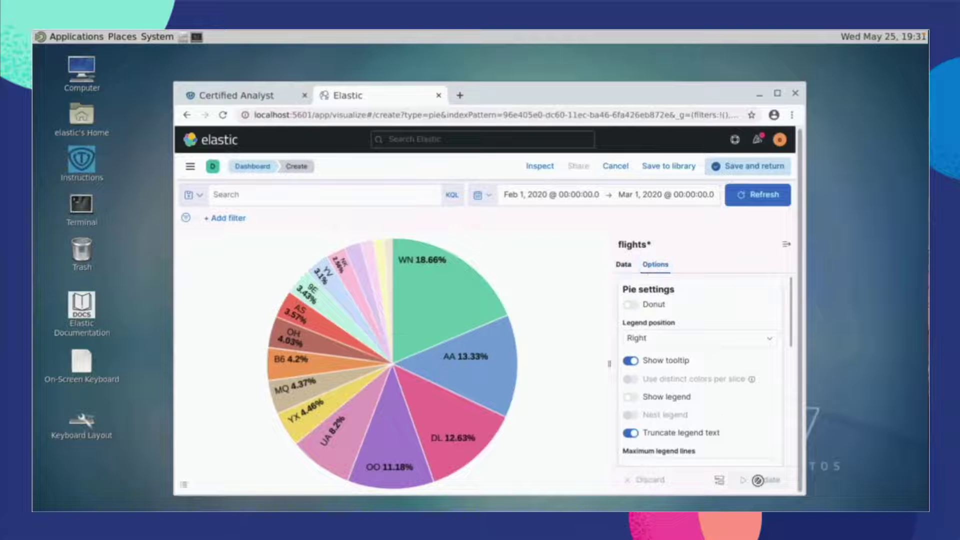
{"action": "left_click", "coordinate": [750, 165]}
{"action": "left_click", "coordinate": [761, 167]}
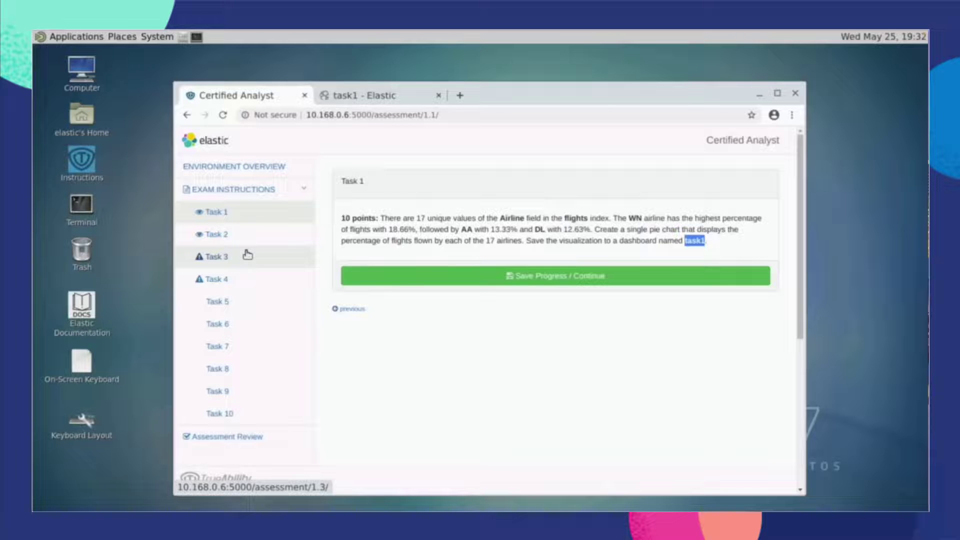
Step: Open the exam instructions for Task 2 and Task 3 to read their requirements
{"action": "left_click", "coordinate": [241, 235]}
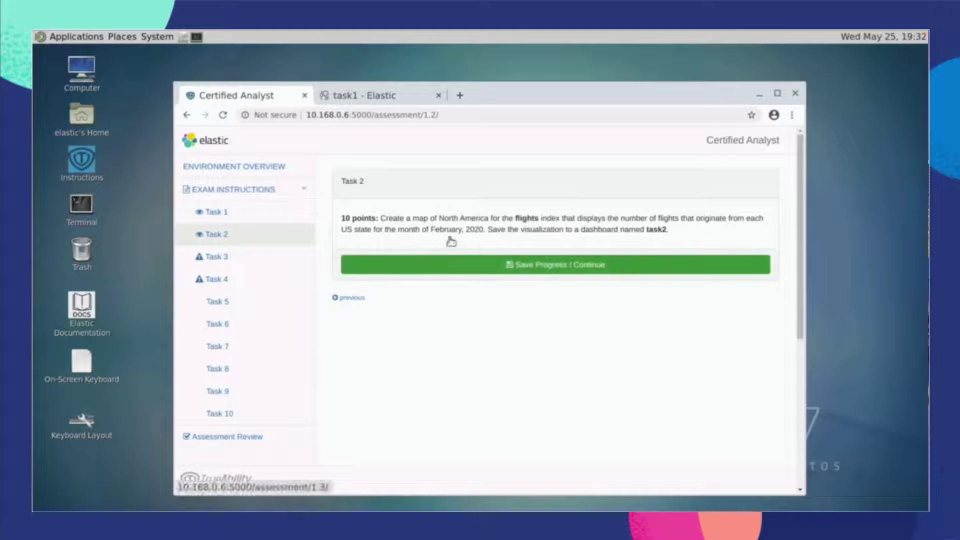
{"action": "left_click", "coordinate": [242, 256]}
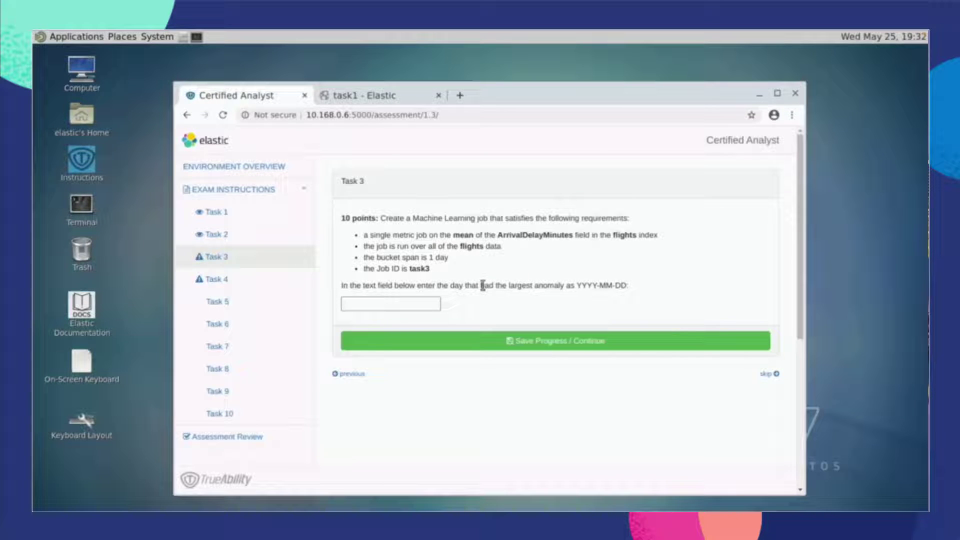
Step: Start a single metric anomaly detection job on the flights* index pattern in Kibana Machine Learning and cover the full data time range
{"action": "left_click", "coordinate": [367, 98]}
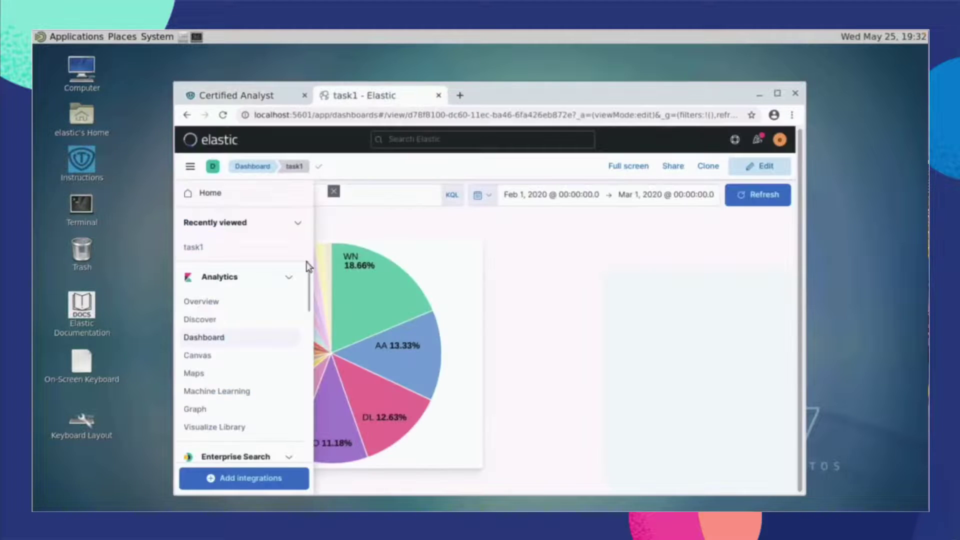
{"action": "left_click", "coordinate": [240, 393]}
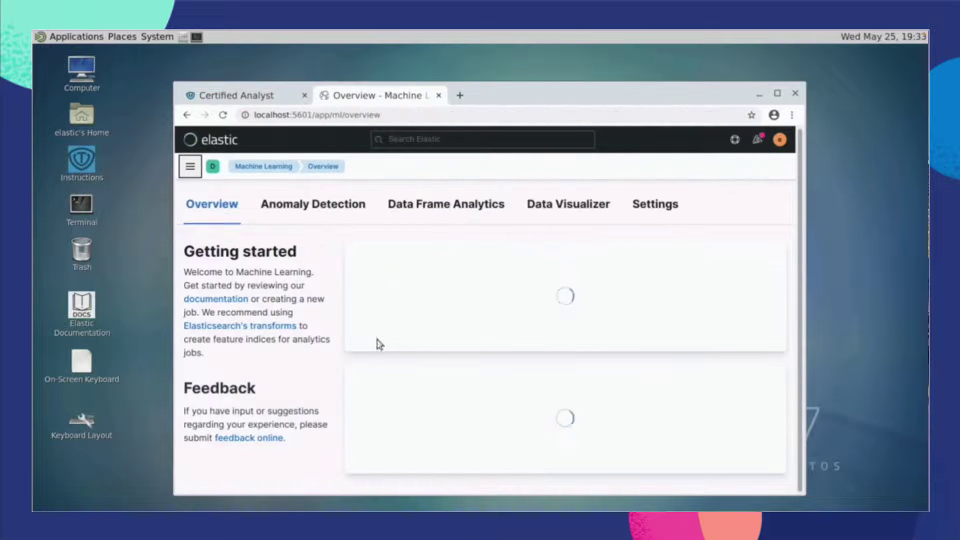
{"action": "left_click", "coordinate": [567, 396]}
{"action": "left_click", "coordinate": [249, 266]}
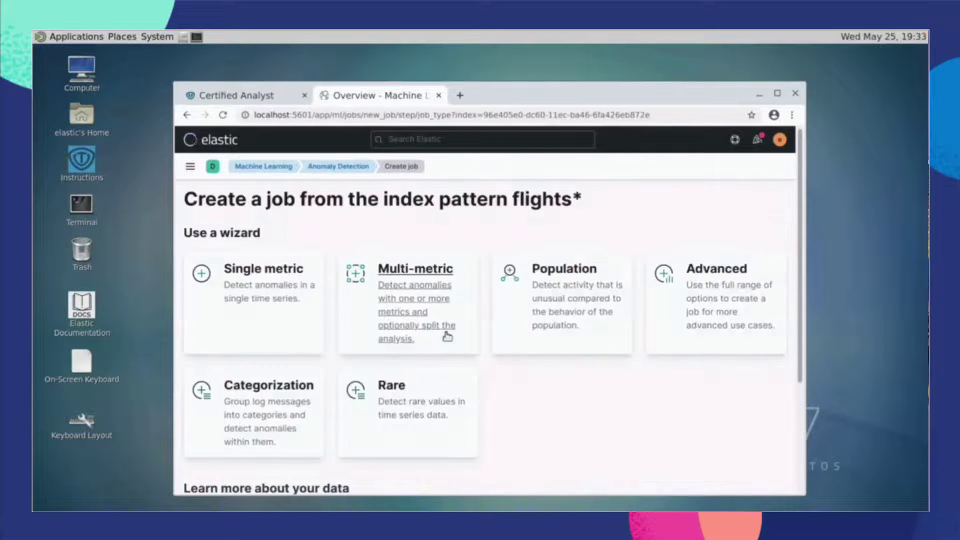
{"action": "left_click", "coordinate": [280, 275]}
{"action": "left_click", "coordinate": [531, 238]}
{"action": "left_click", "coordinate": [214, 457]}
Step: Pick Mean(ArrivalDelayMinutes) as the job's metric, set the bucket span to 1d and continue to the job details
{"action": "left_click", "coordinate": [353, 351]}
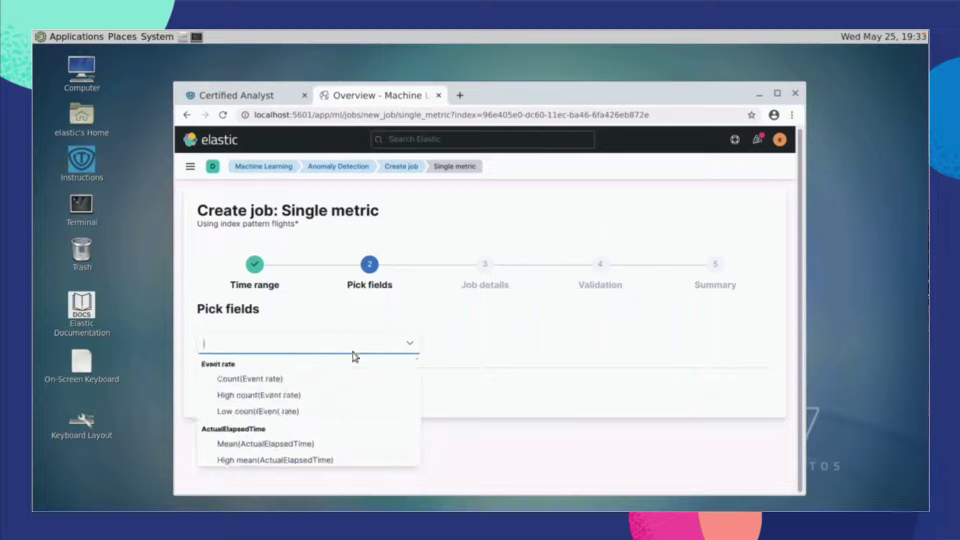
{"action": "scroll", "coordinate": [300, 405], "scroll_direction": "down", "scroll_amount": 10}
{"action": "left_click", "coordinate": [295, 396]}
{"action": "scroll", "coordinate": [365, 407], "scroll_direction": "down", "scroll_amount": 4}
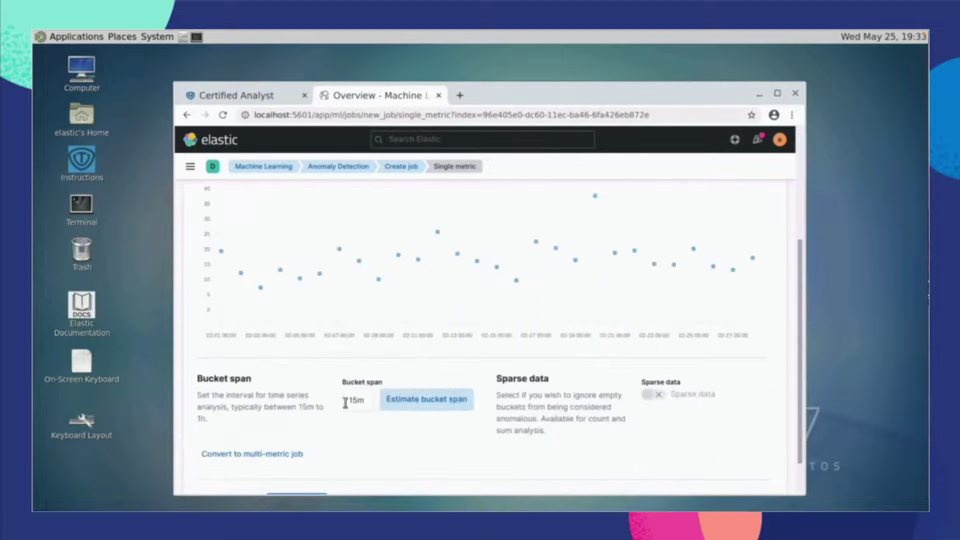
{"action": "double_click", "coordinate": [345, 403]}
{"action": "type", "text": "1d"}
{"action": "scroll", "coordinate": [392, 448], "scroll_direction": "down", "scroll_amount": 1}
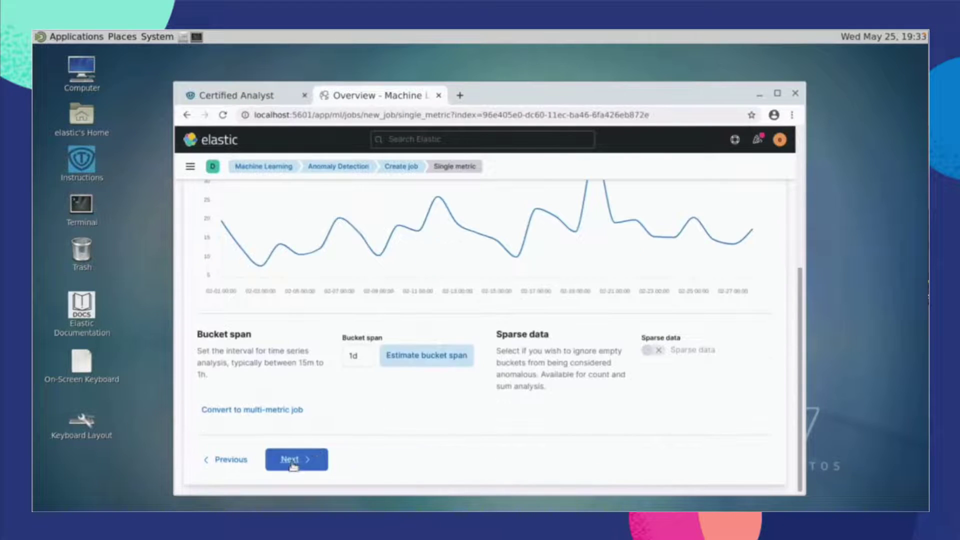
{"action": "left_click", "coordinate": [292, 460]}
Step: Set the Job ID to task3, pass validation and create the job so it starts immediately
{"action": "left_click", "coordinate": [375, 270]}
{"action": "type", "text": "task3"}
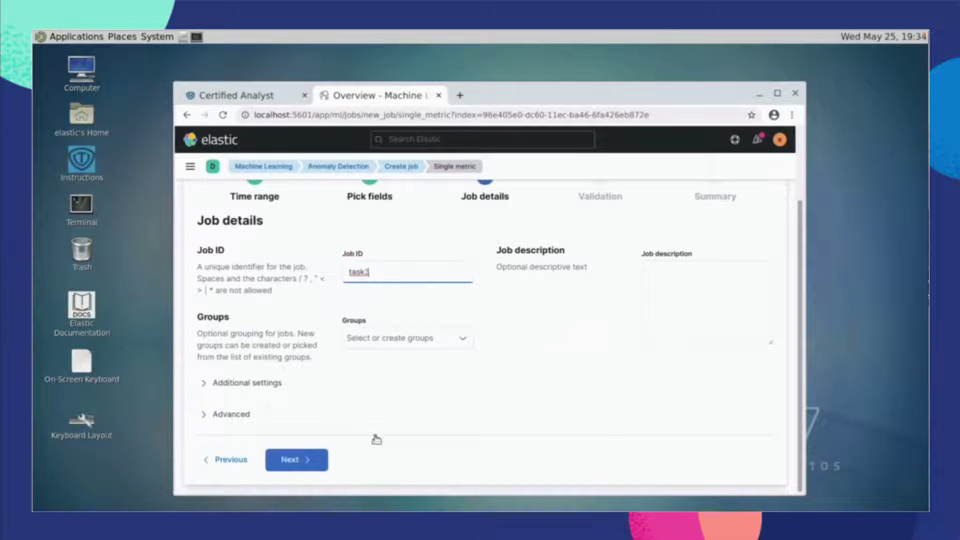
{"action": "left_click", "coordinate": [288, 459]}
{"action": "left_click", "coordinate": [289, 459]}
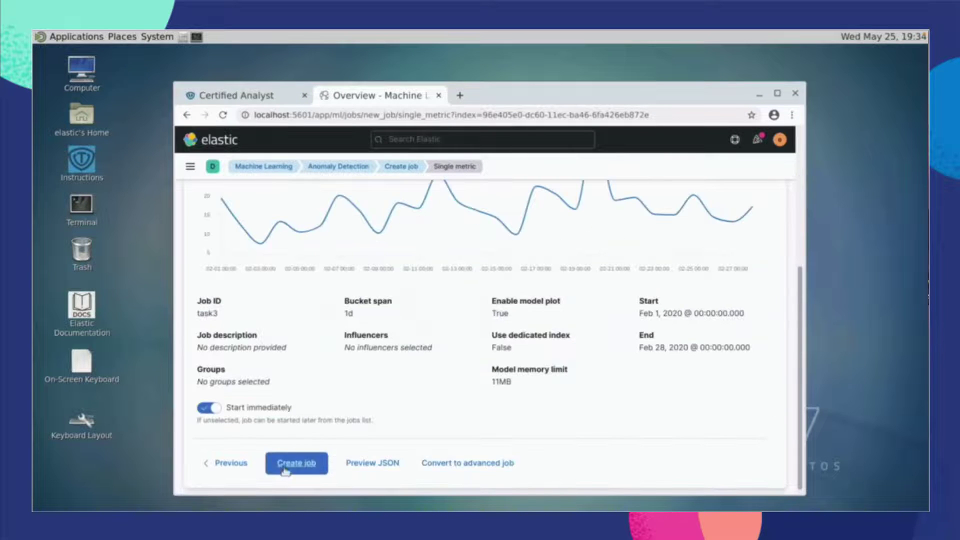
{"action": "left_click", "coordinate": [285, 470]}
Step: Open the task3 job results and examine the chart and anomalies table for the day with the largest anomaly
{"action": "left_click", "coordinate": [231, 466]}
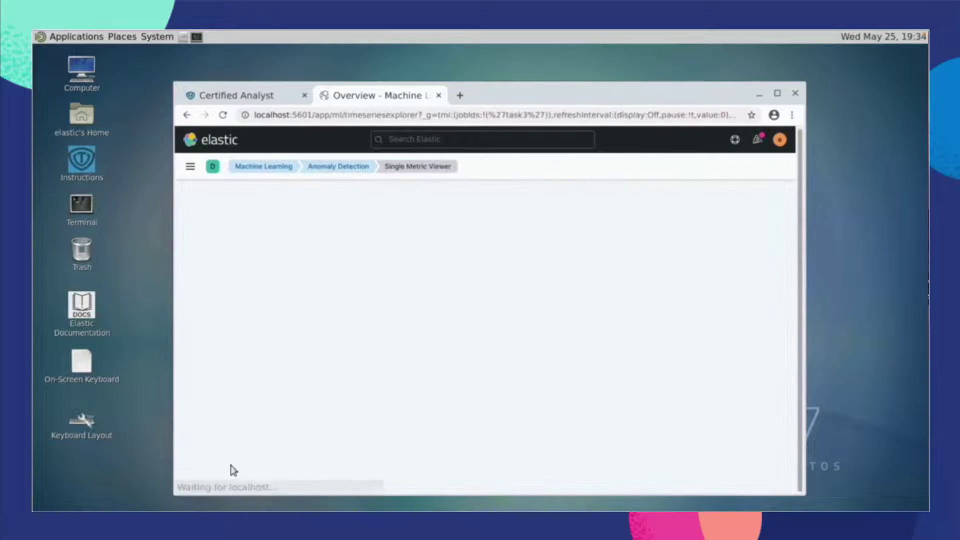
{"action": "scroll", "coordinate": [231, 467], "scroll_direction": "down", "scroll_amount": 5}
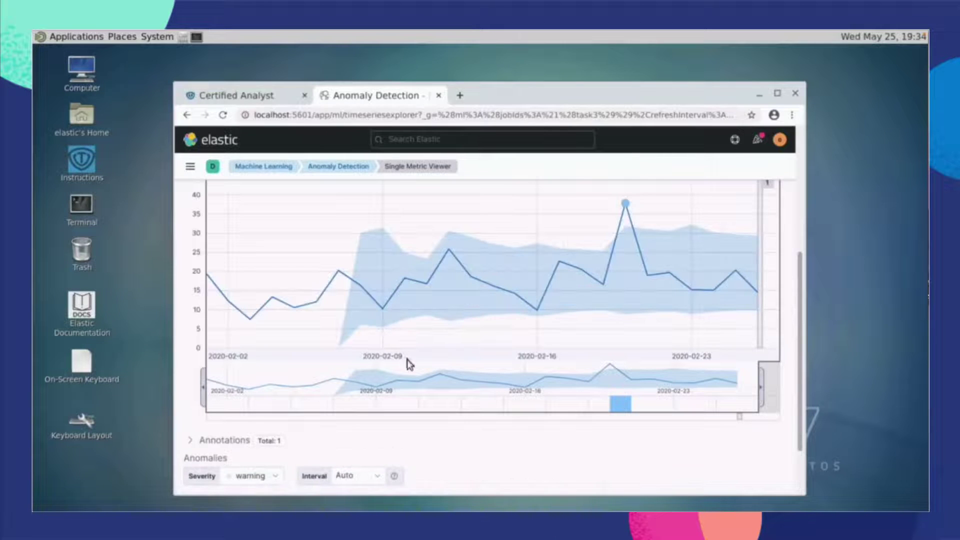
{"action": "scroll", "coordinate": [473, 375], "scroll_direction": "down", "scroll_amount": 3}
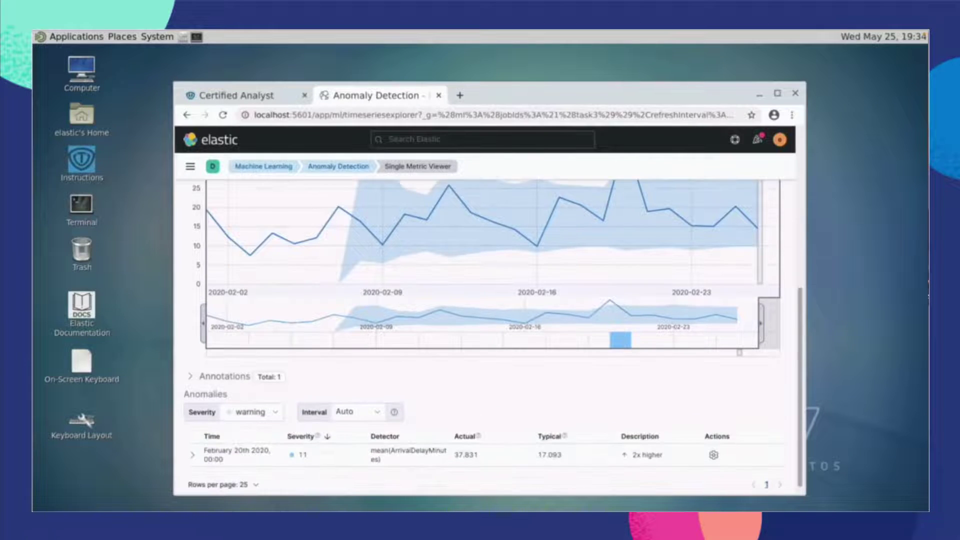
{"action": "scroll", "coordinate": [318, 200], "scroll_direction": "up", "scroll_amount": 3}
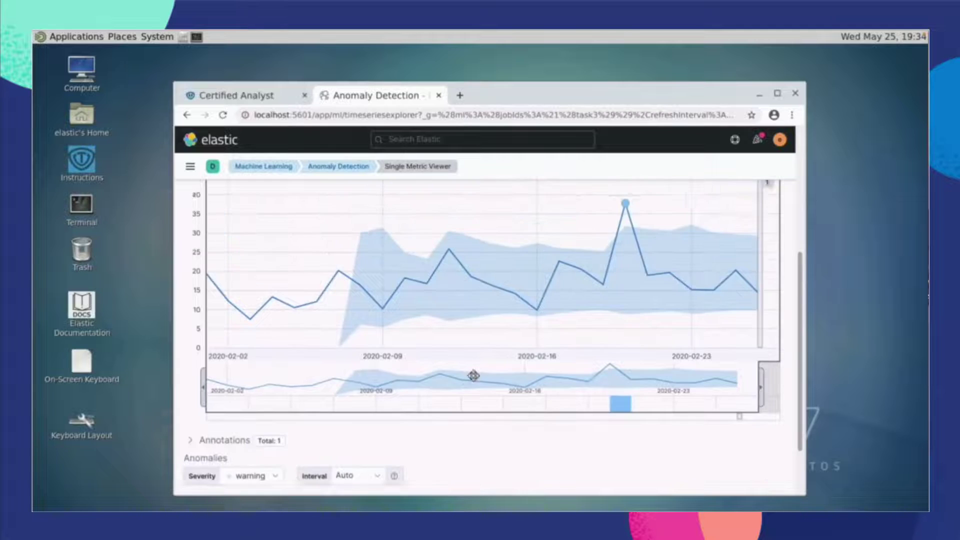
{"action": "scroll", "coordinate": [318, 201], "scroll_direction": "down", "scroll_amount": 3}
Step: Enter the largest anomaly's date as YYYY-MM-DD in the Task 3 answer on the exam page and save the progress
{"action": "left_click", "coordinate": [242, 98]}
{"action": "left_click", "coordinate": [385, 303]}
{"action": "type", "text": "2020-02-26"}
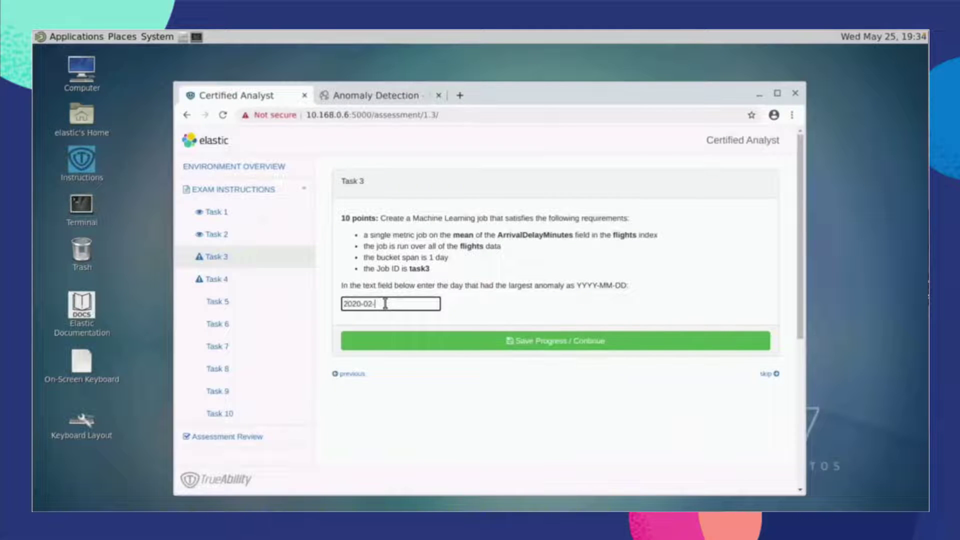
{"action": "left_click", "coordinate": [542, 342]}
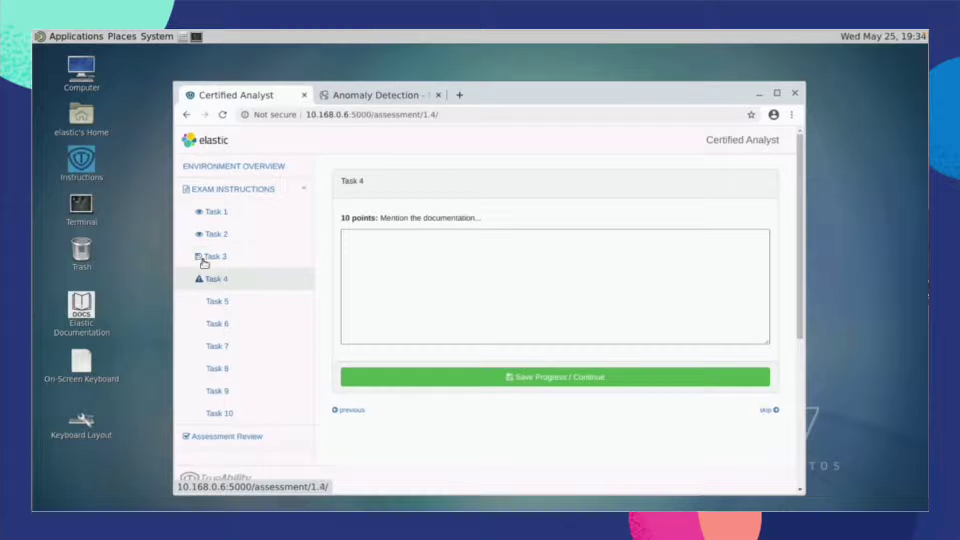
Step: Try to save Task 4 without a response, look through the instructions of Tasks 4 to 9 and return to Task 2
{"action": "left_click", "coordinate": [544, 381]}
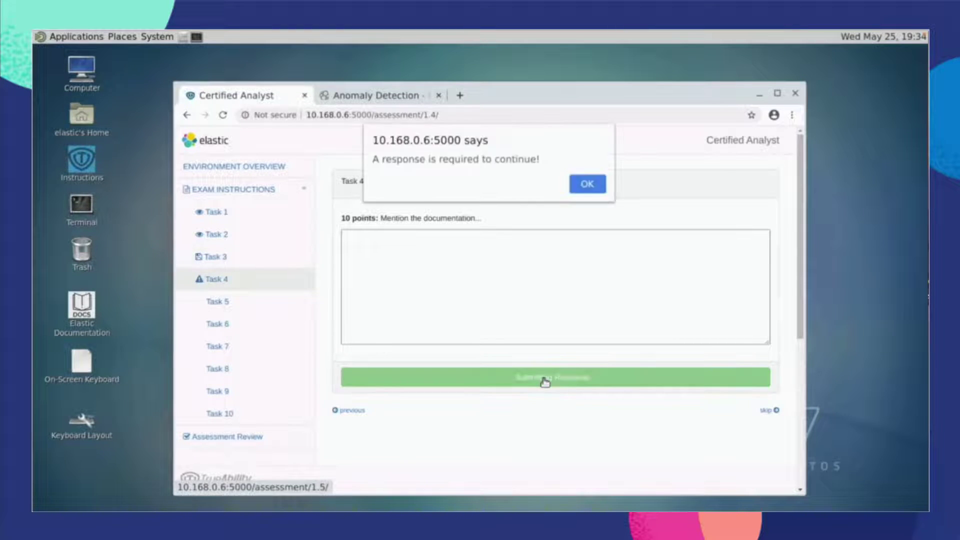
{"action": "left_click", "coordinate": [583, 187]}
{"action": "left_click", "coordinate": [768, 412]}
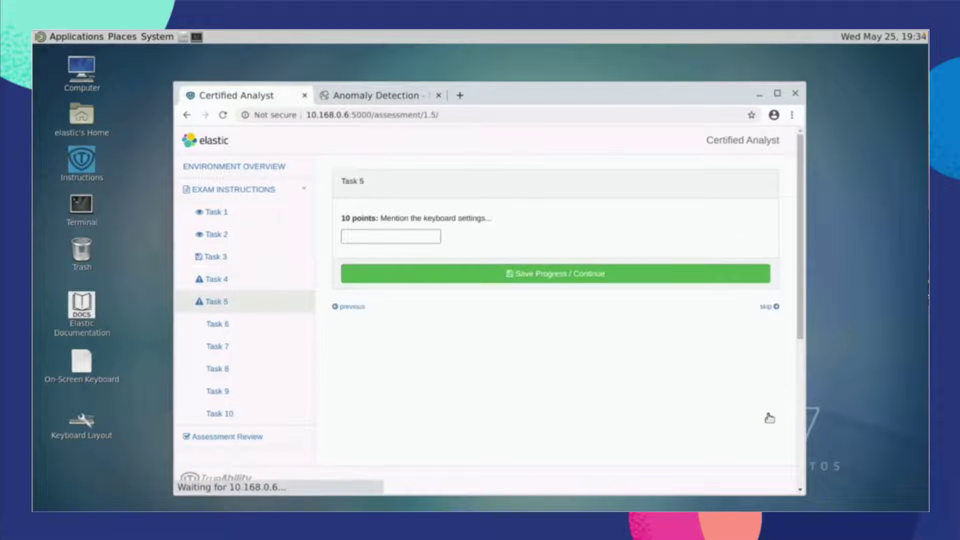
{"action": "left_click", "coordinate": [768, 307]}
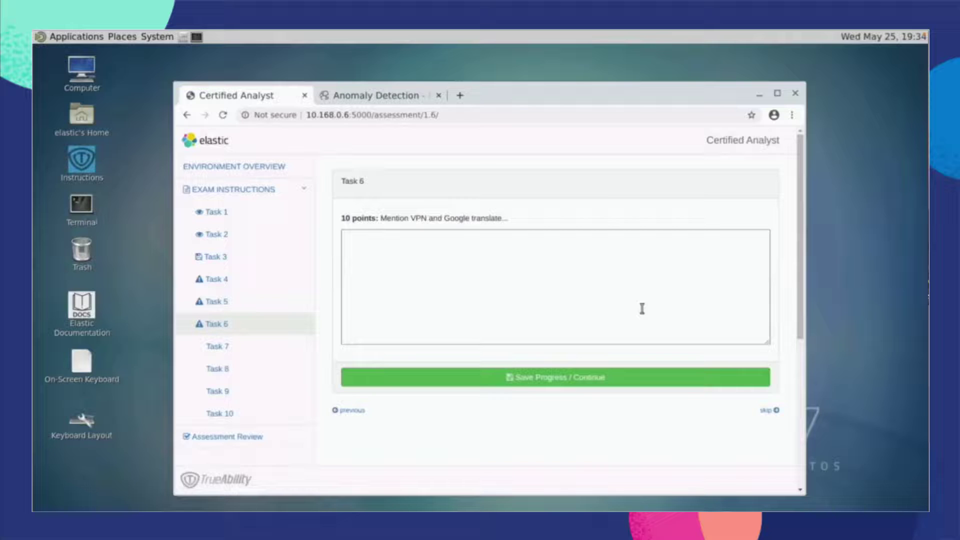
{"action": "left_click", "coordinate": [244, 391]}
{"action": "left_click", "coordinate": [230, 280]}
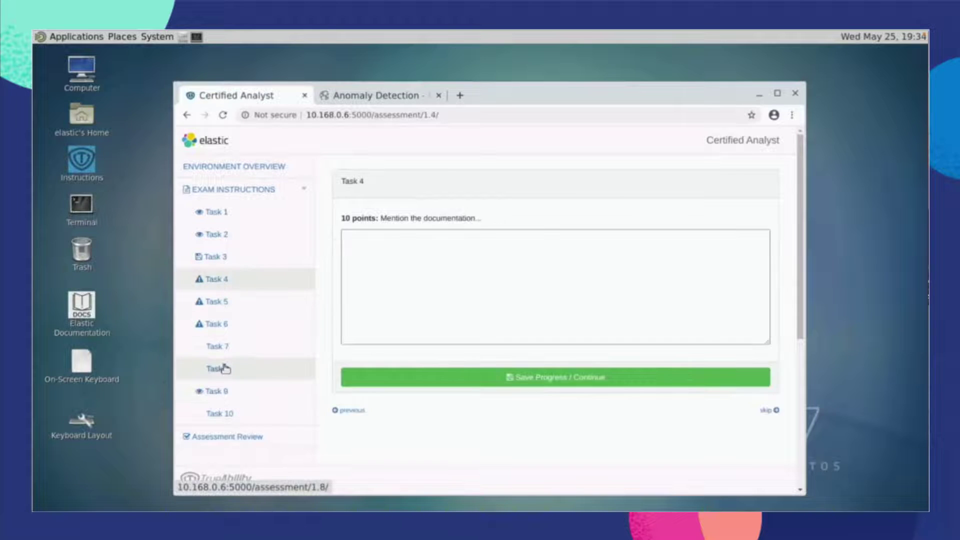
{"action": "left_click", "coordinate": [225, 368]}
{"action": "left_click", "coordinate": [224, 347]}
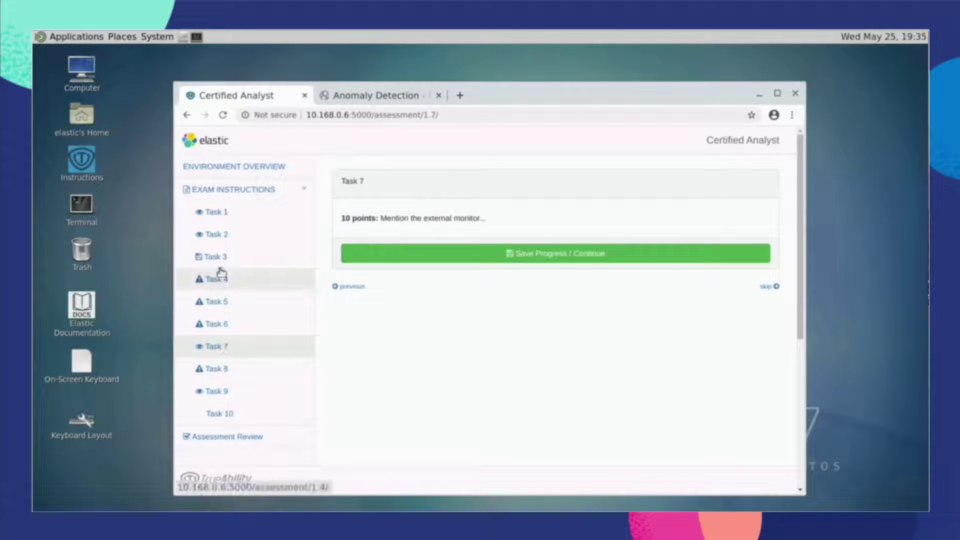
{"action": "left_click", "coordinate": [217, 235]}
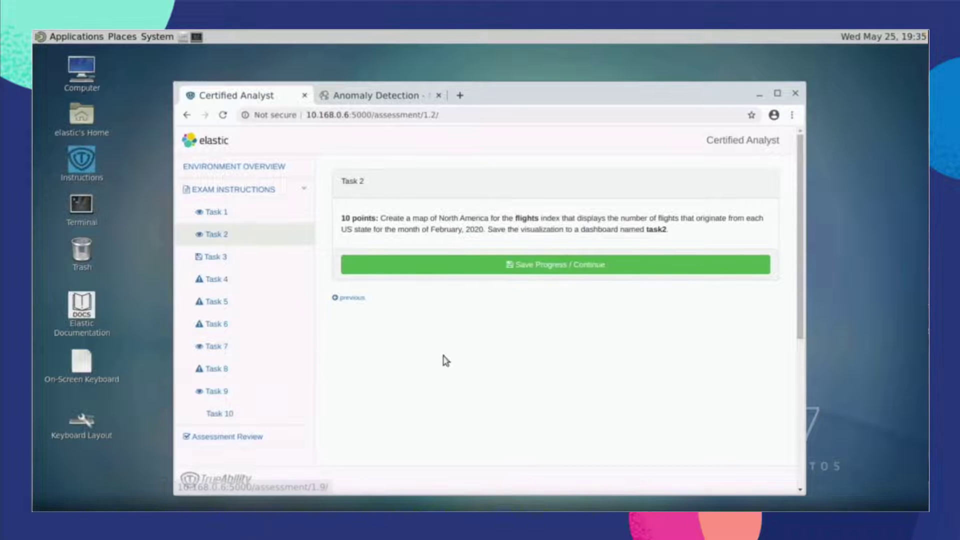
Step: Open the Elastic documentation from the desktop, search it for maps and filter the results to product version 7.15
{"action": "double_click", "coordinate": [79, 312]}
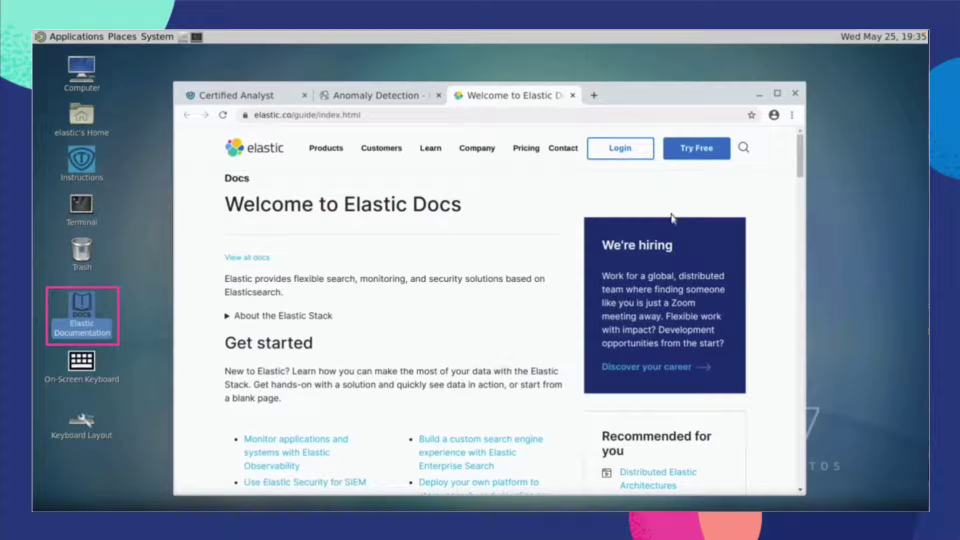
{"action": "left_click", "coordinate": [743, 150]}
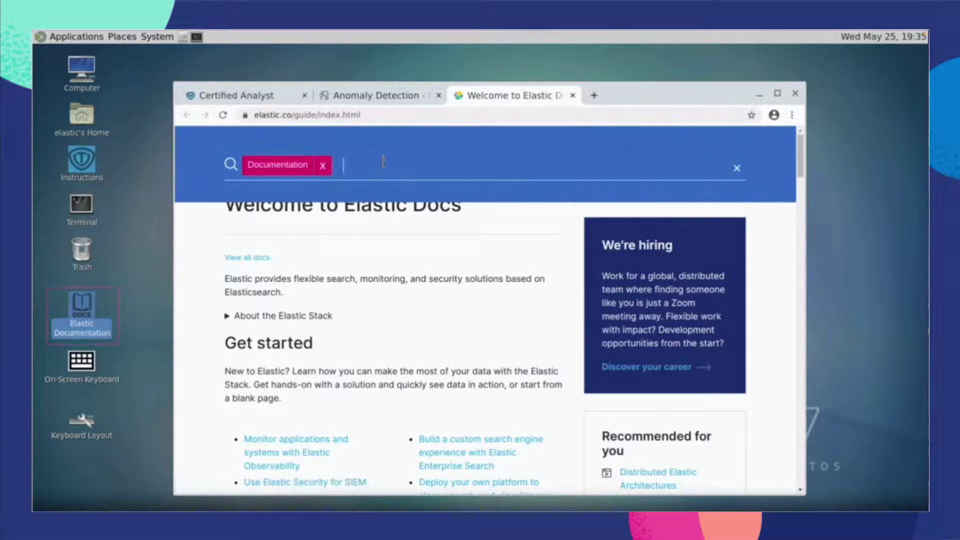
{"action": "type", "text": "maps"}
{"action": "key", "text": "Return"}
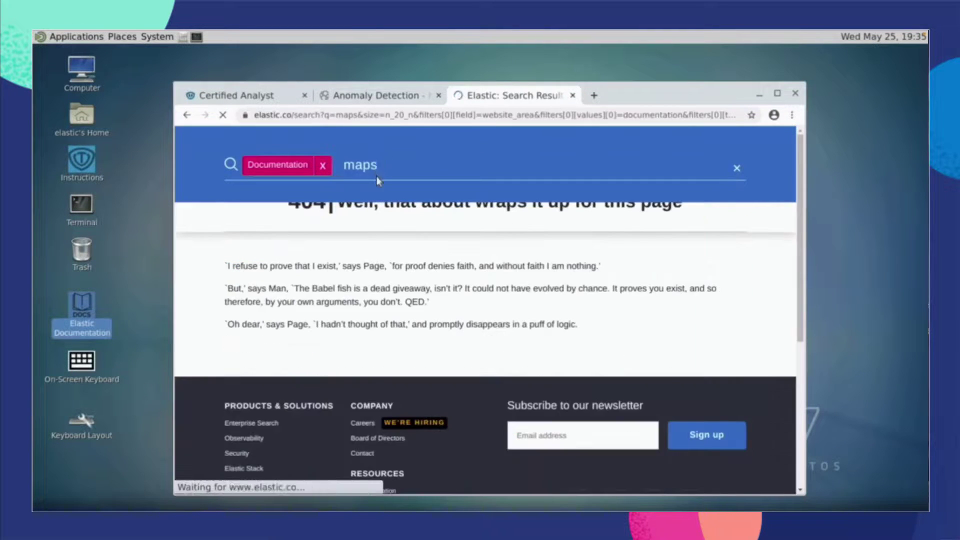
{"action": "scroll", "coordinate": [191, 318], "scroll_direction": "down", "scroll_amount": 5}
{"action": "left_click", "coordinate": [197, 332]}
{"action": "left_click", "coordinate": [188, 368]}
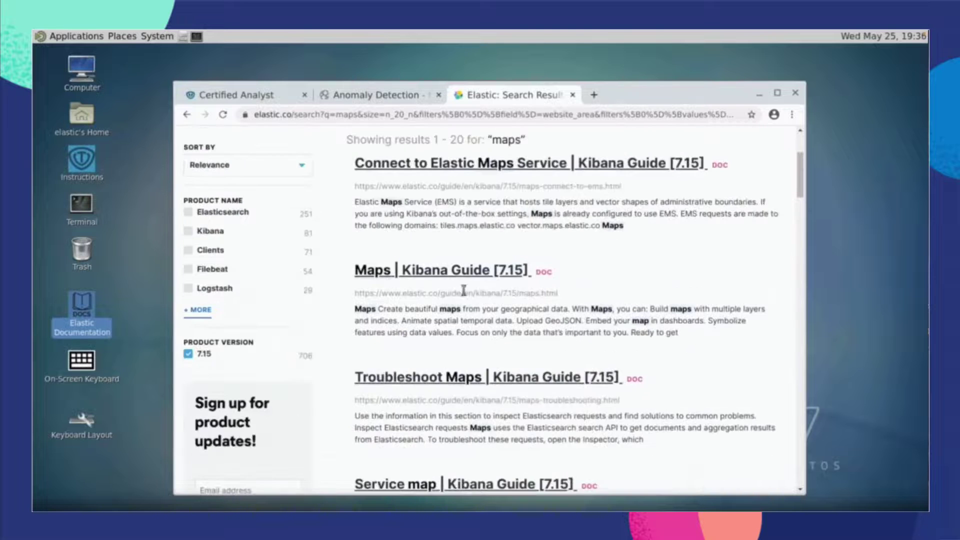
Step: Open the Maps page of the Kibana Guide 7.15 and skim its contents
{"action": "left_click", "coordinate": [450, 271]}
{"action": "scroll", "coordinate": [423, 338], "scroll_direction": "down", "scroll_amount": 3}
{"action": "scroll", "coordinate": [423, 338], "scroll_direction": "down", "scroll_amount": 4}
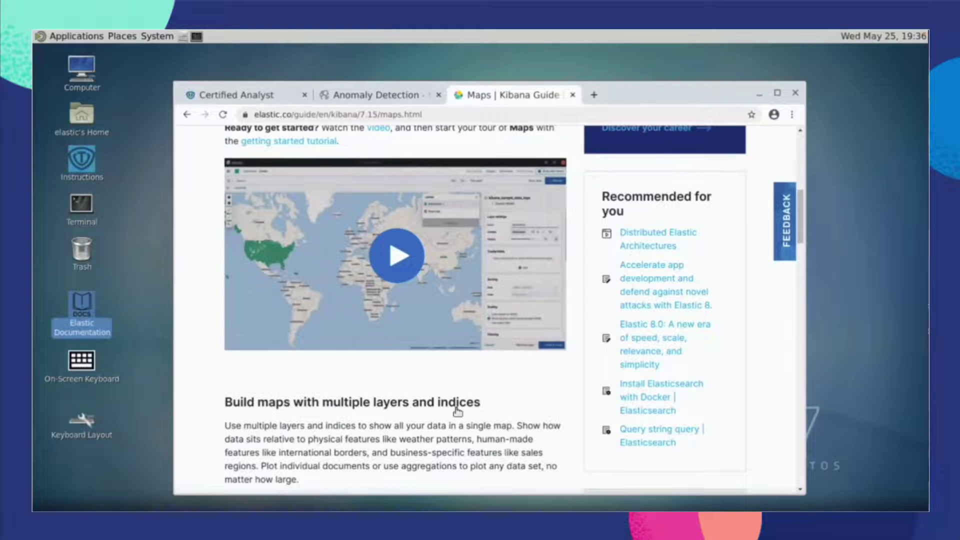
{"action": "scroll", "coordinate": [457, 411], "scroll_direction": "up", "scroll_amount": 7}
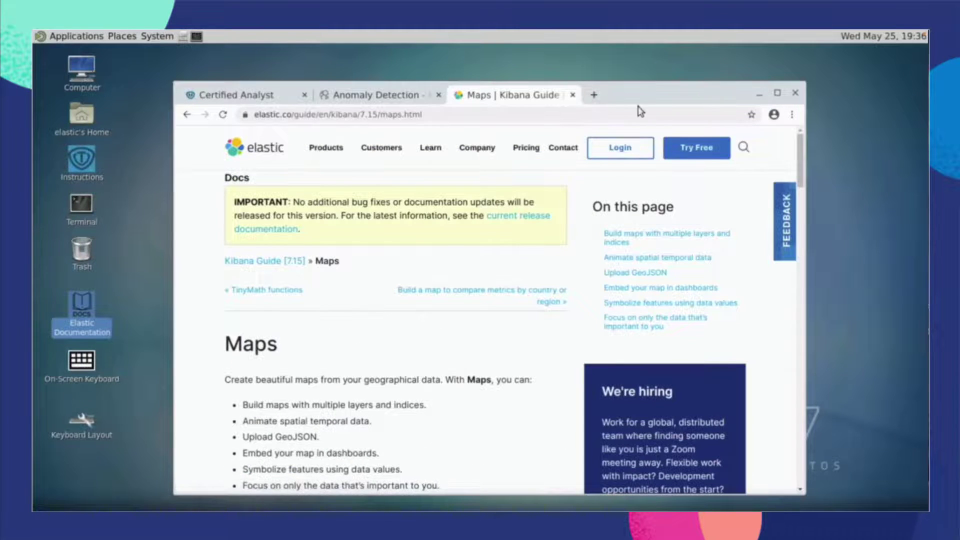
Step: Try to open google.com in a new browser tab and close that tab
{"action": "left_click", "coordinate": [593, 95]}
{"action": "type", "text": "g"}
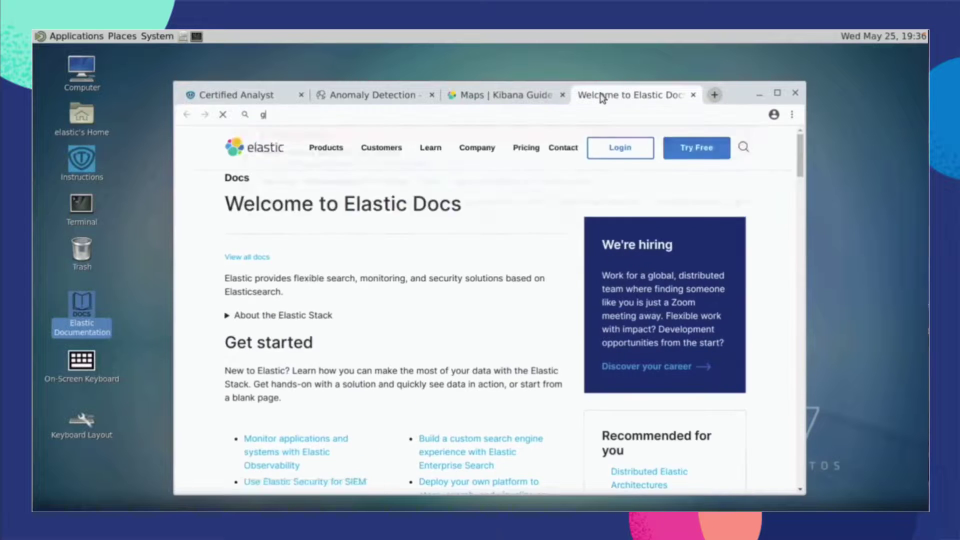
{"action": "type", "text": "oogle.com"}
{"action": "key", "text": "Return"}
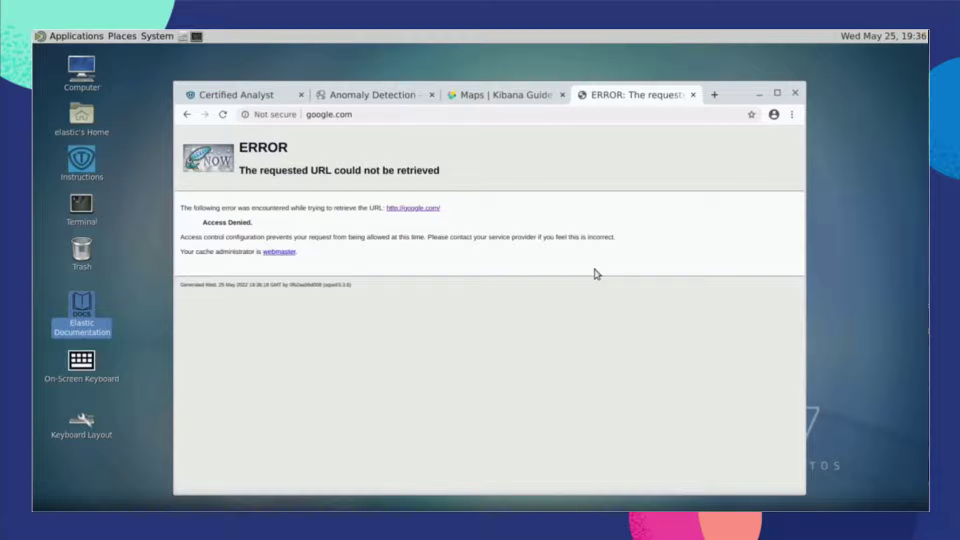
{"action": "left_click", "coordinate": [692, 95]}
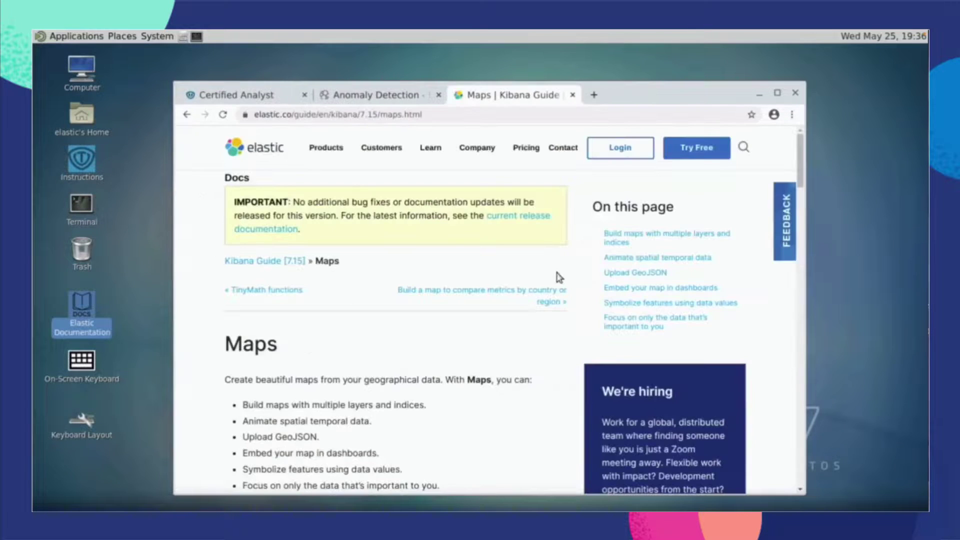
Step: Open the DeepL translator at deepl.com in a new browser tab and dismiss its cookie notice
{"action": "key", "text": "ctrl+t"}
{"action": "type", "text": "deepl.com"}
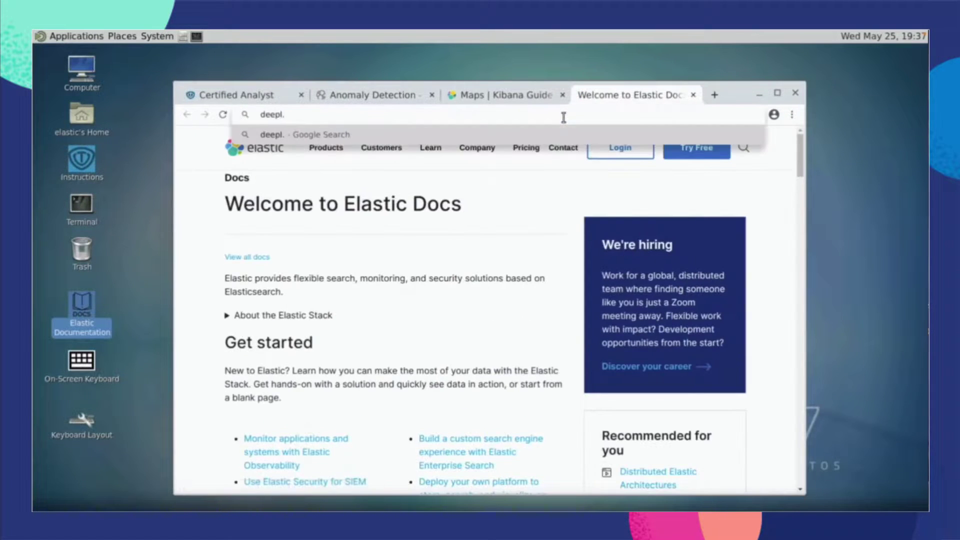
{"action": "key", "text": "Return"}
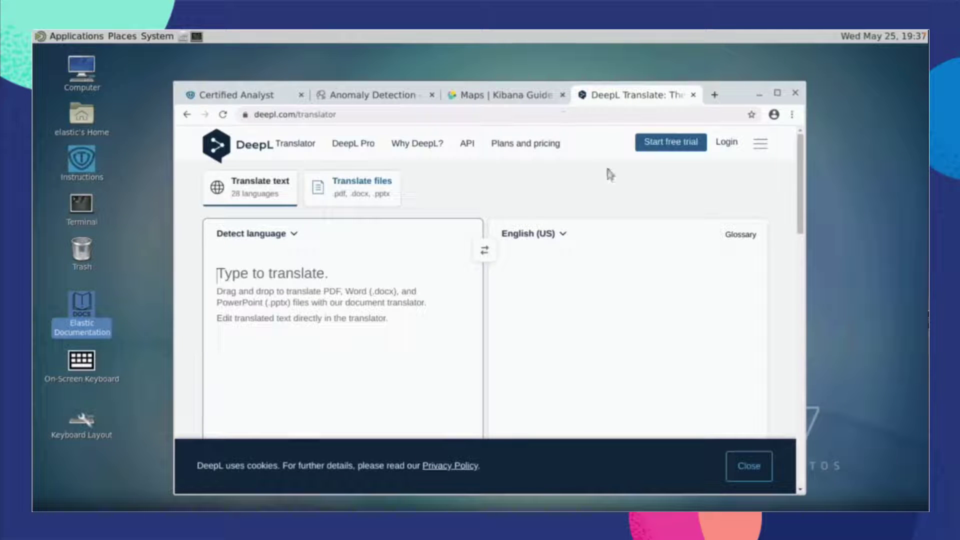
{"action": "left_click", "coordinate": [745, 464]}
Step: Recheck the Task 2 requirements on the exam page and start a new map in Kibana Maps with the layer type selection open
{"action": "left_click", "coordinate": [354, 98]}
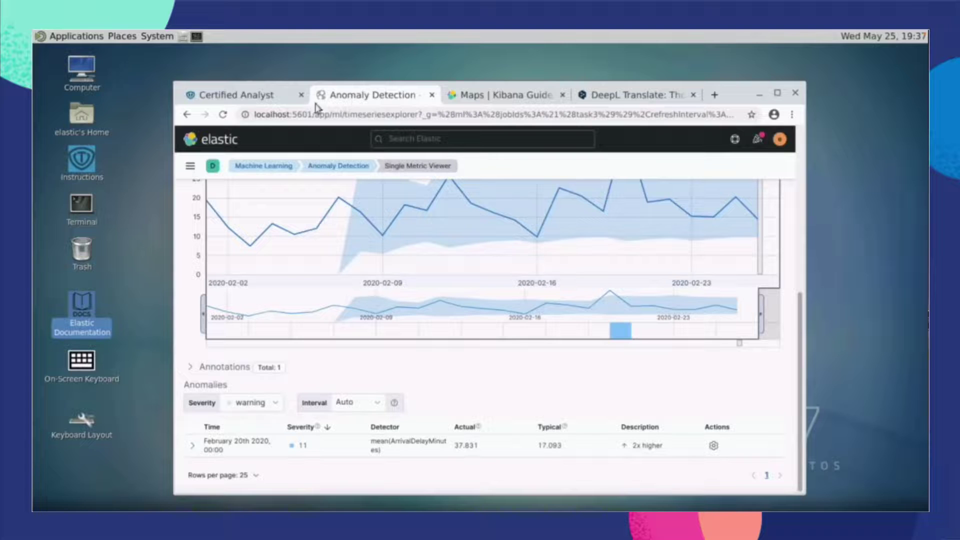
{"action": "left_click", "coordinate": [260, 98]}
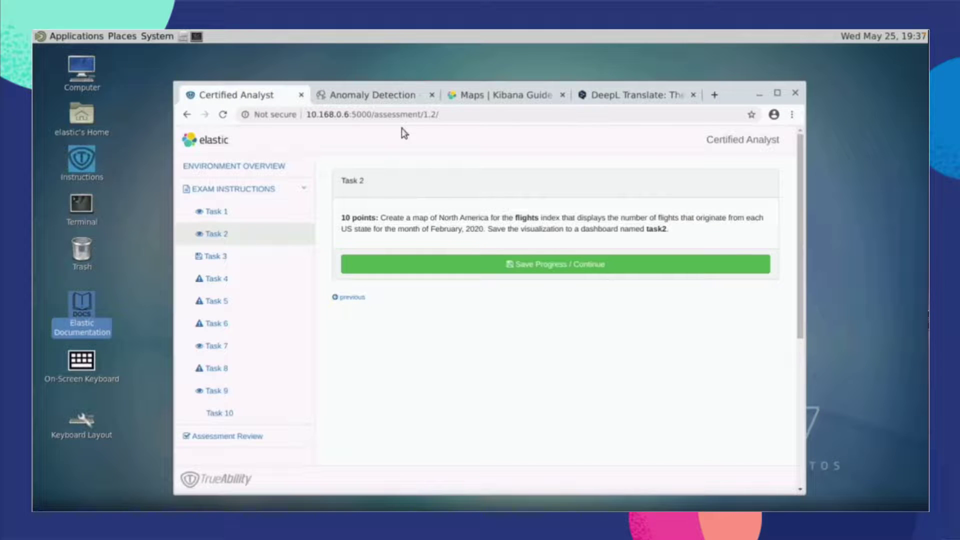
{"action": "left_click", "coordinate": [389, 97]}
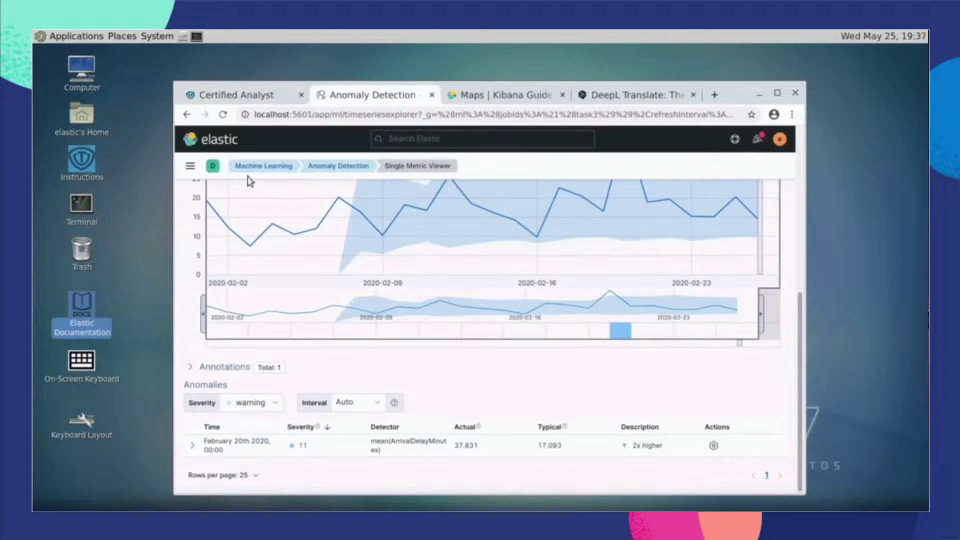
{"action": "left_click", "coordinate": [190, 166]}
{"action": "left_click", "coordinate": [216, 374]}
{"action": "left_click", "coordinate": [705, 280]}
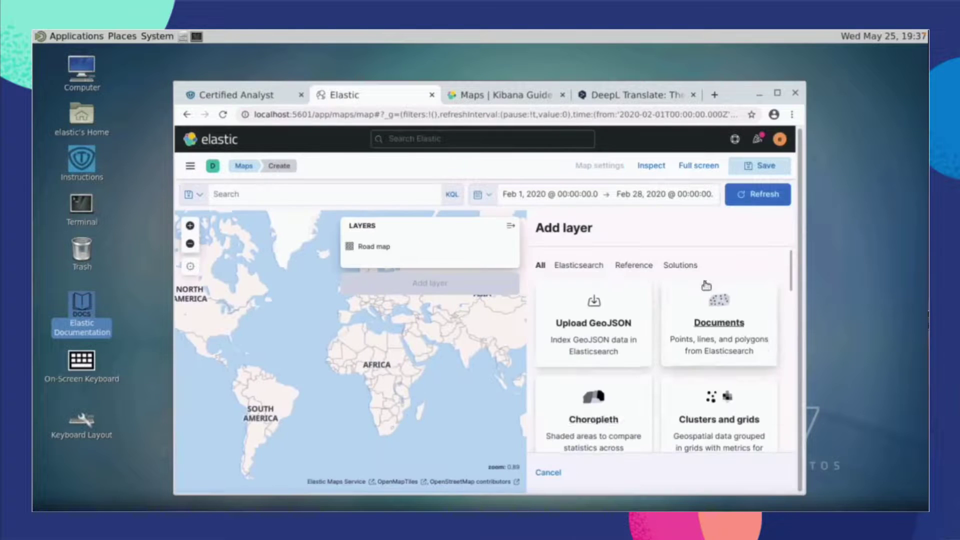
Step: Start a choropleth layer using the USA States administrative boundaries with FIPS 5-2 alpha code (US states) as the join field
{"action": "left_click", "coordinate": [599, 416]}
{"action": "left_click", "coordinate": [598, 364]}
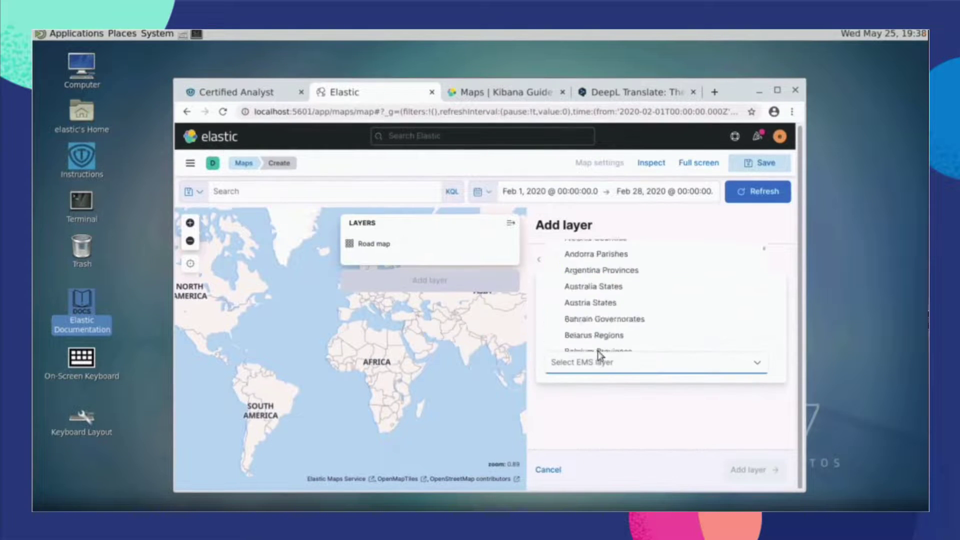
{"action": "scroll", "coordinate": [588, 302], "scroll_direction": "down", "scroll_amount": 10}
{"action": "left_click", "coordinate": [585, 295]}
{"action": "left_click", "coordinate": [652, 408]}
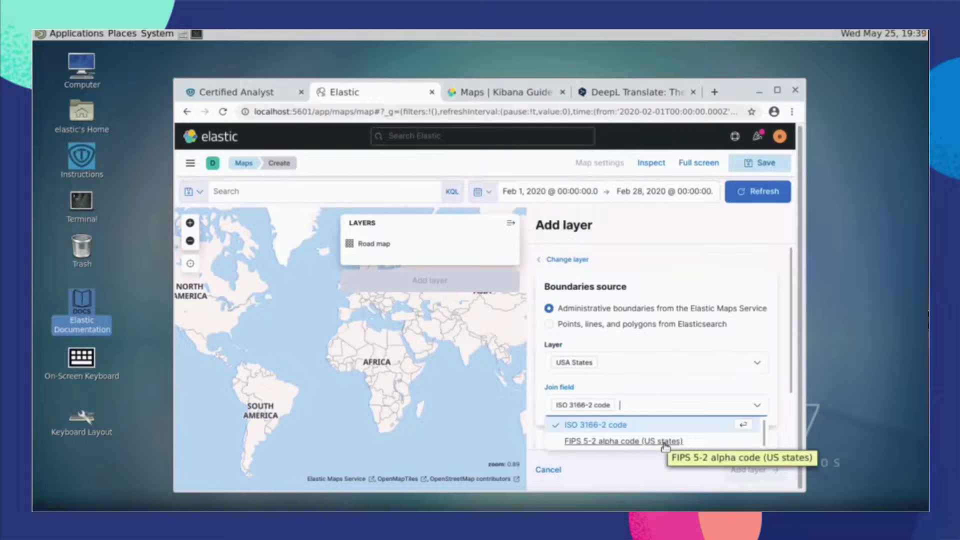
{"action": "left_click", "coordinate": [665, 440]}
Step: Join the state boundaries to the flights* index pattern on its matching state code field and add the layer to the map
{"action": "left_click", "coordinate": [619, 409]}
{"action": "left_click", "coordinate": [604, 433]}
{"action": "left_click", "coordinate": [608, 414]}
{"action": "scroll", "coordinate": [619, 374], "scroll_direction": "down", "scroll_amount": 10}
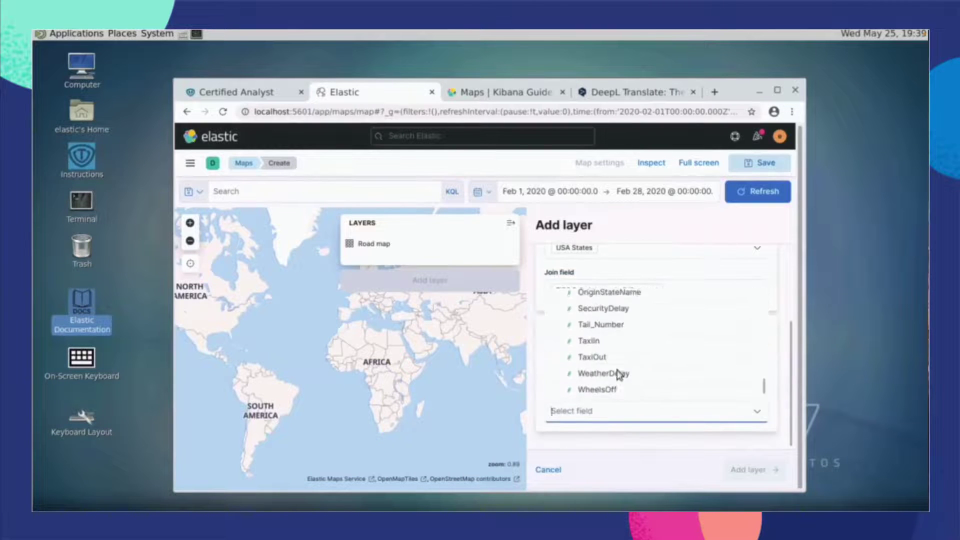
{"action": "scroll", "coordinate": [619, 374], "scroll_direction": "up", "scroll_amount": 5}
{"action": "left_click", "coordinate": [570, 379]}
{"action": "left_click", "coordinate": [750, 469]}
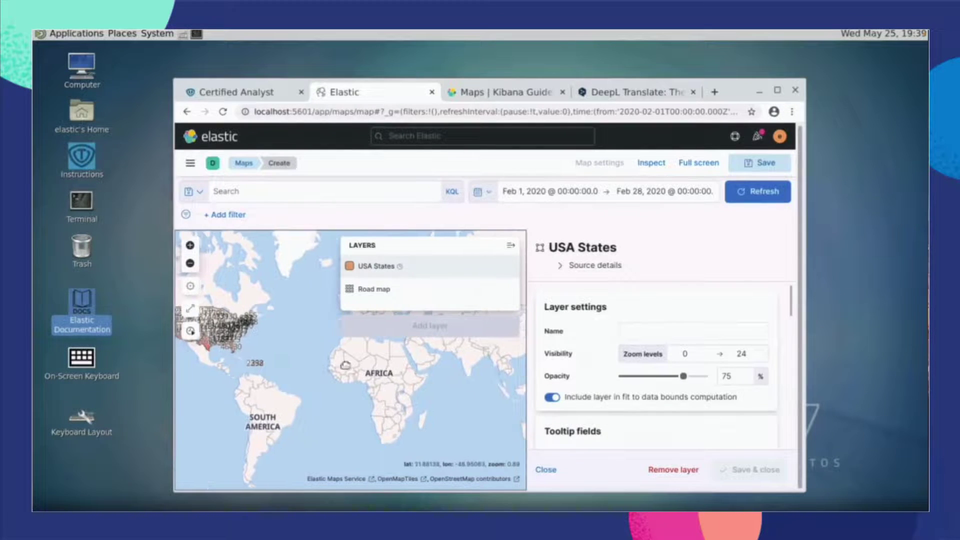
Step: Examine the flight counts per state on the map, covering the mainland, Hawaii and Alaska
{"action": "scroll", "coordinate": [345, 365], "scroll_direction": "up", "scroll_amount": 5}
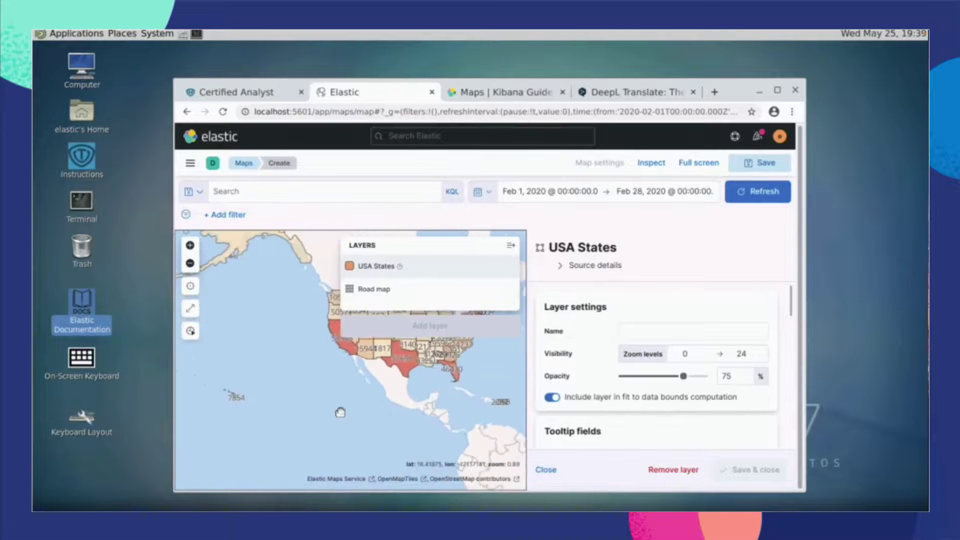
{"action": "scroll", "coordinate": [340, 412], "scroll_direction": "up", "scroll_amount": 4}
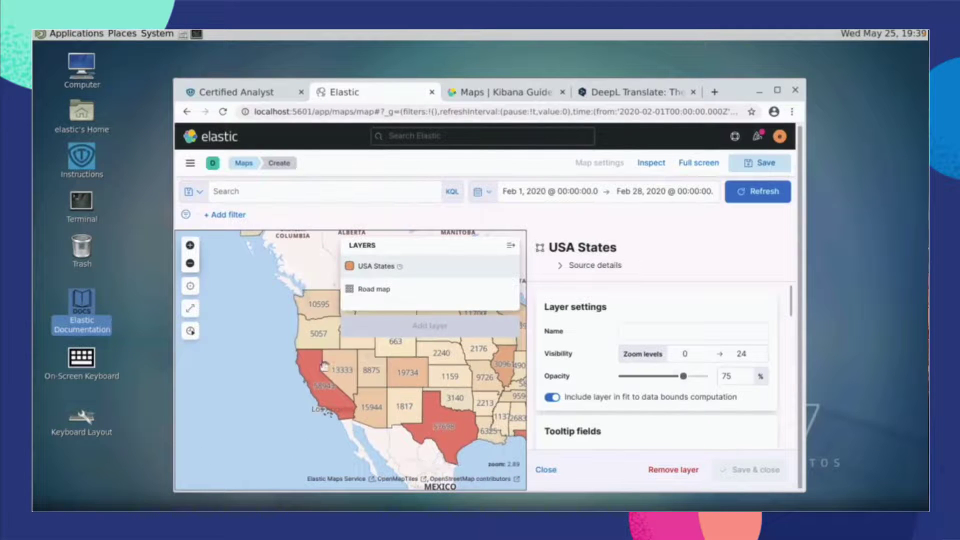
{"action": "left_click_drag", "start_coordinate": [324, 366], "coordinate": [111, 414]}
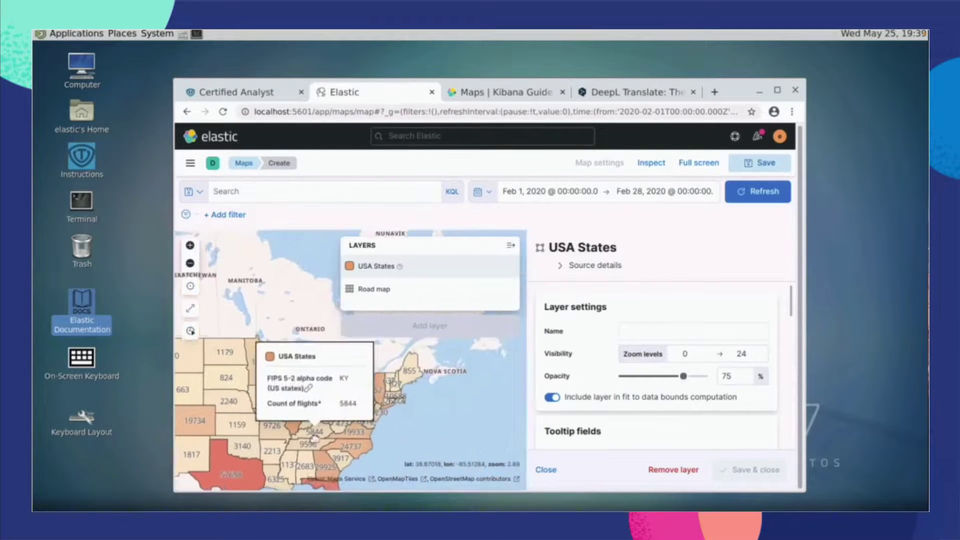
{"action": "left_click_drag", "start_coordinate": [315, 438], "coordinate": [350, 372]}
{"action": "left_click_drag", "start_coordinate": [240, 350], "coordinate": [380, 380]}
{"action": "left_click_drag", "start_coordinate": [235, 380], "coordinate": [379, 400]}
{"action": "left_click_drag", "start_coordinate": [280, 400], "coordinate": [409, 409]}
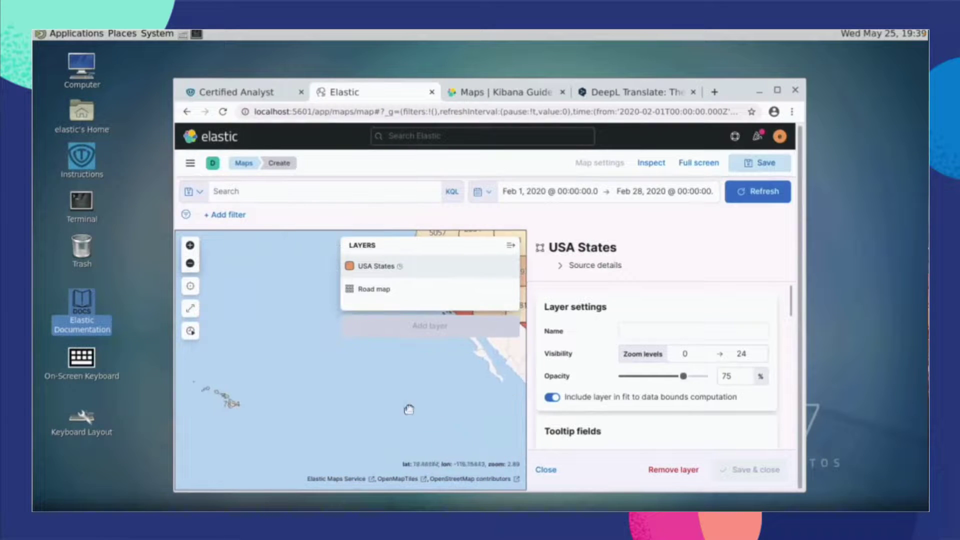
{"action": "left_click_drag", "start_coordinate": [320, 280], "coordinate": [360, 450]}
{"action": "left_click_drag", "start_coordinate": [320, 320], "coordinate": [299, 250]}
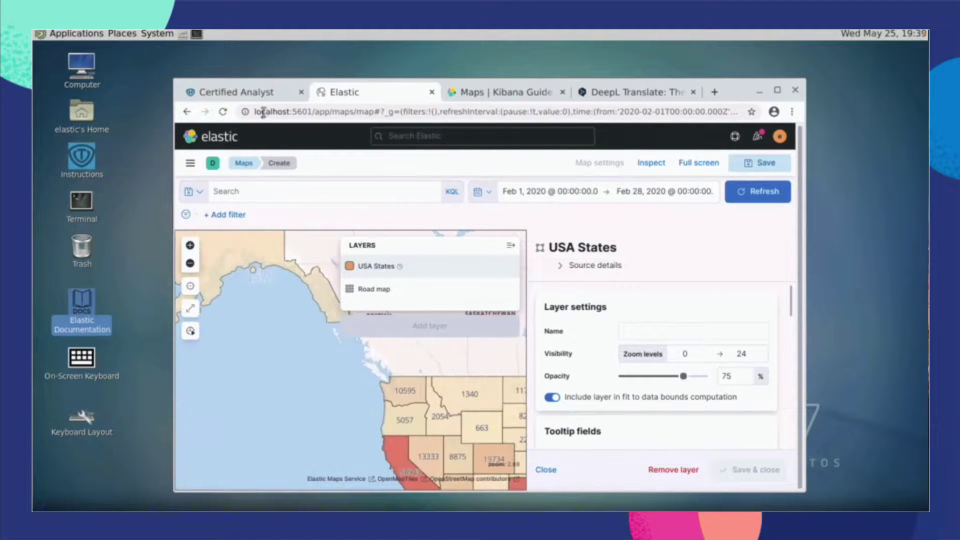
Step: Save the map with the title "task2 map" and add it to a new dashboard
{"action": "left_click", "coordinate": [755, 163]}
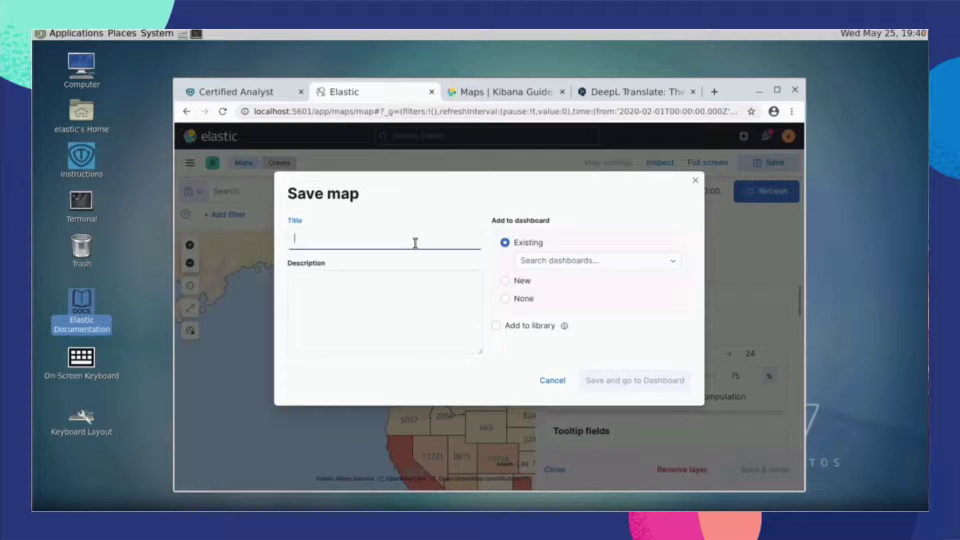
{"action": "type", "text": "task2 map"}
{"action": "left_click", "coordinate": [506, 282]}
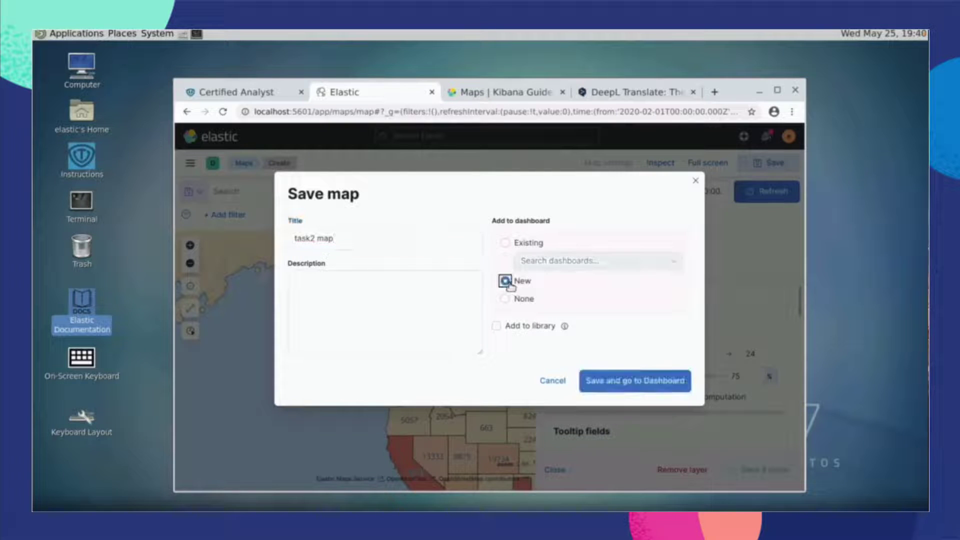
{"action": "left_click", "coordinate": [622, 381]}
Step: Save the new dashboard with the title "task2"
{"action": "left_click", "coordinate": [766, 162]}
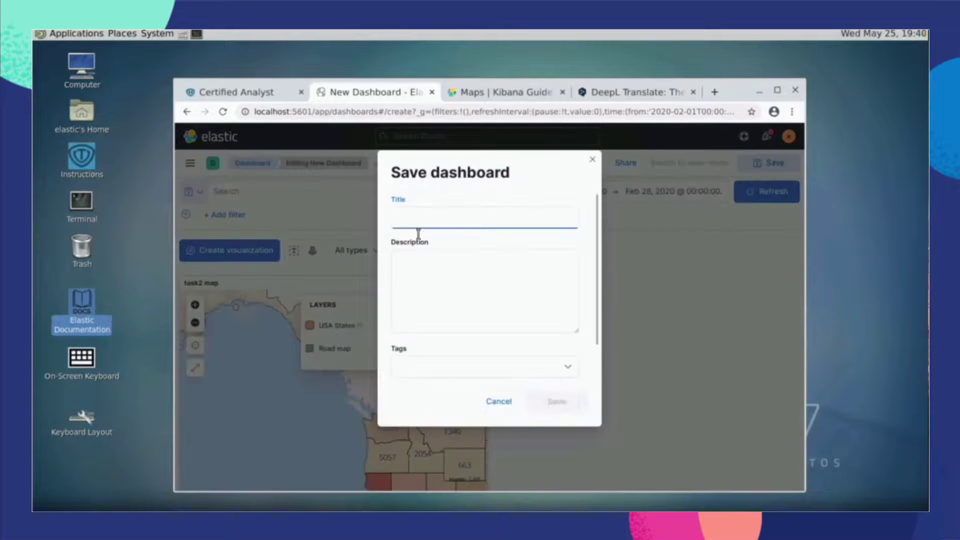
{"action": "type", "text": "task2"}
{"action": "left_click", "coordinate": [556, 402]}
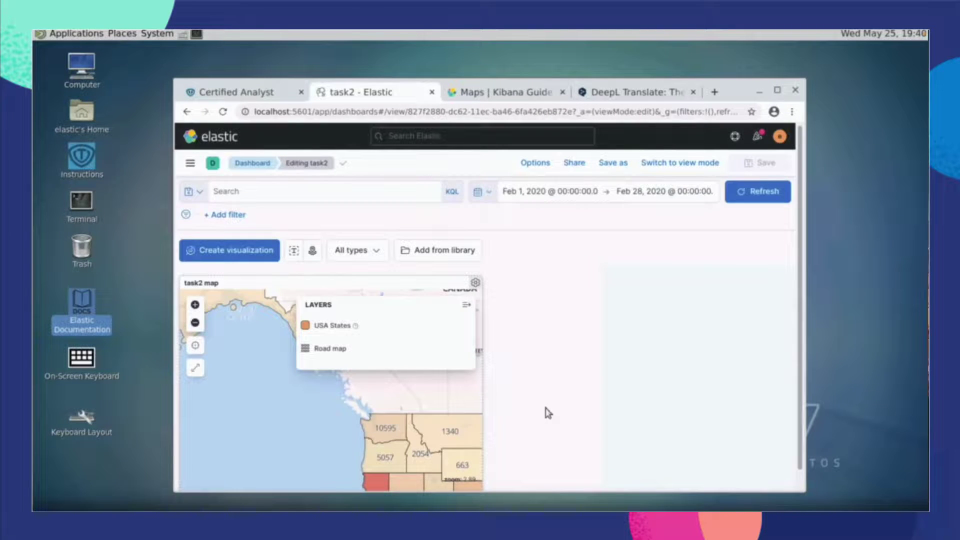
Step: Widen the task2 map panel, reframe its map to show both Alaska and the mainland states, and save the dashboard
{"action": "left_click_drag", "start_coordinate": [481, 488], "coordinate": [738, 492]}
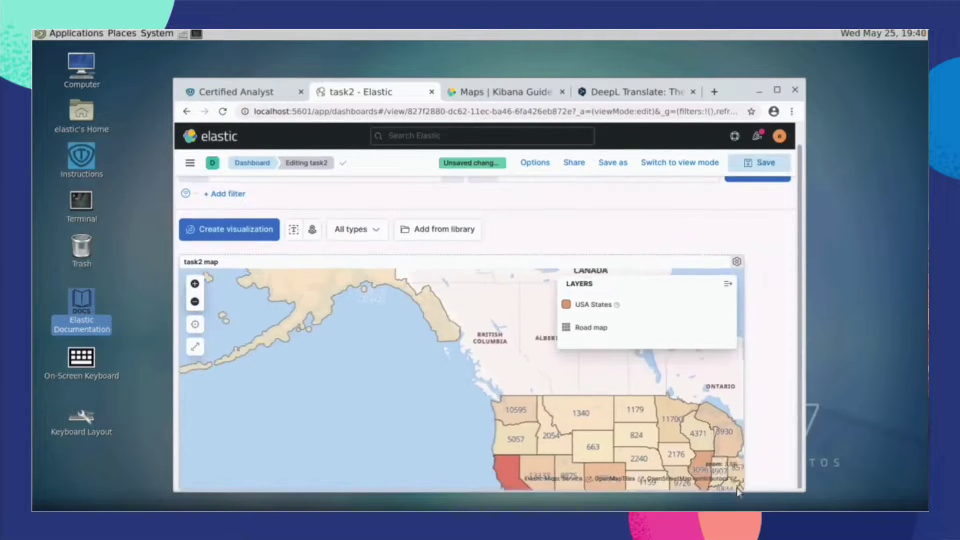
{"action": "left_click", "coordinate": [195, 301]}
{"action": "left_click", "coordinate": [195, 302]}
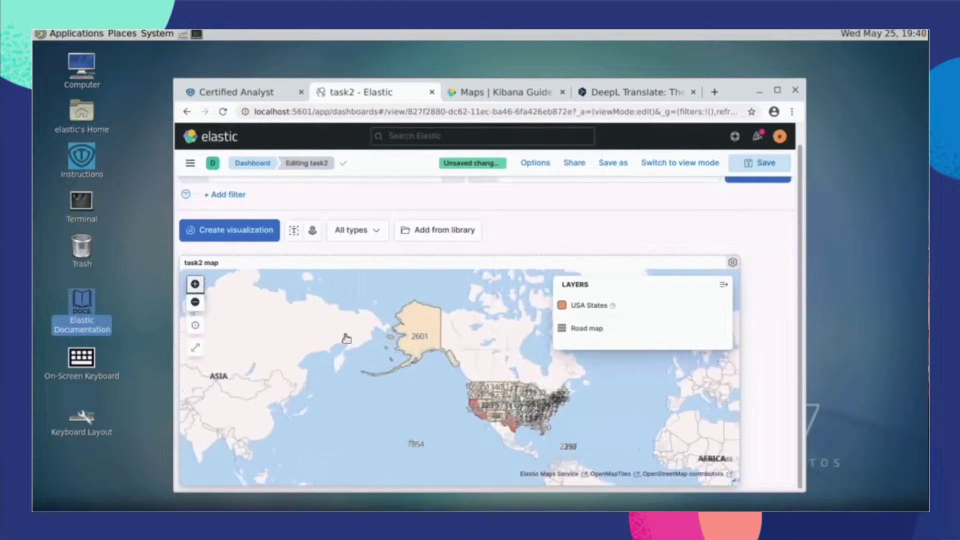
{"action": "scroll", "coordinate": [539, 380], "scroll_direction": "up", "scroll_amount": 3}
{"action": "left_click", "coordinate": [767, 160]}
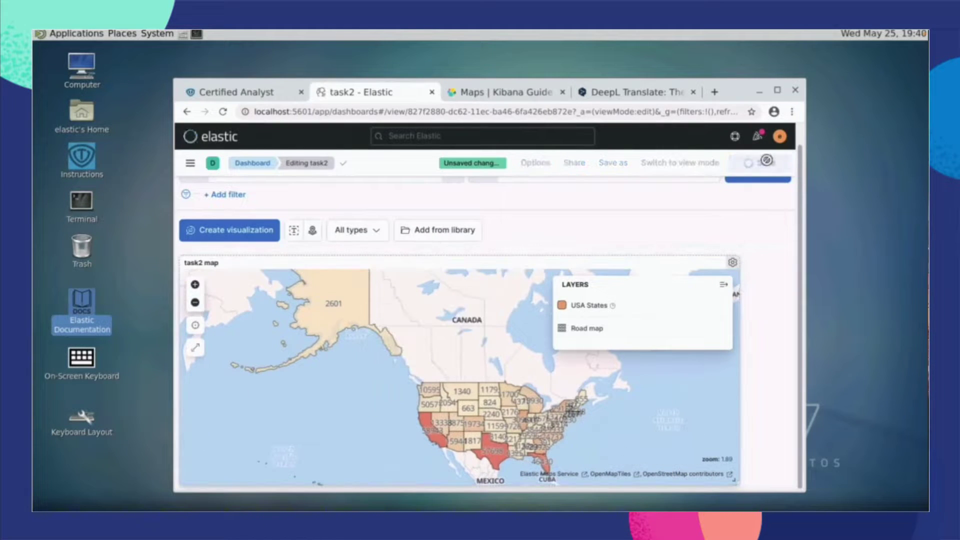